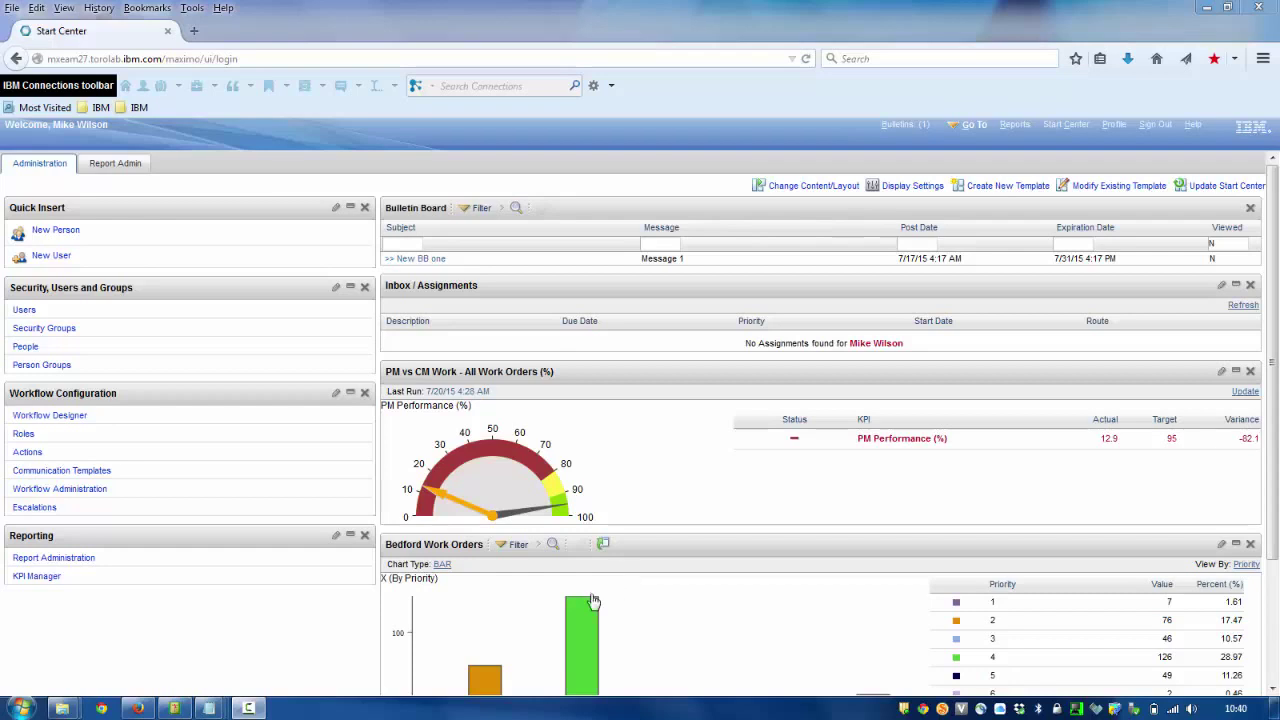
Filter Preventive Maintenance records by IC and open PM IC-12100 for Forklift #1
left_click(974, 125)
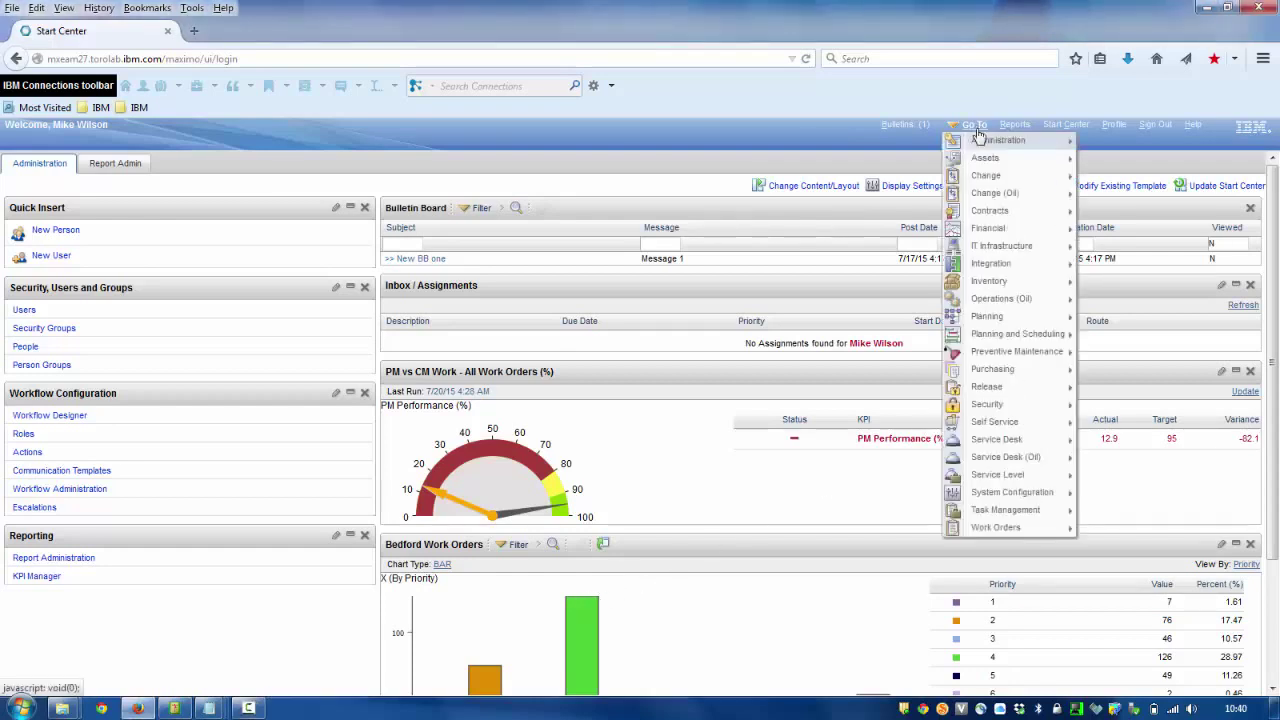
mouse_move(1043, 352)
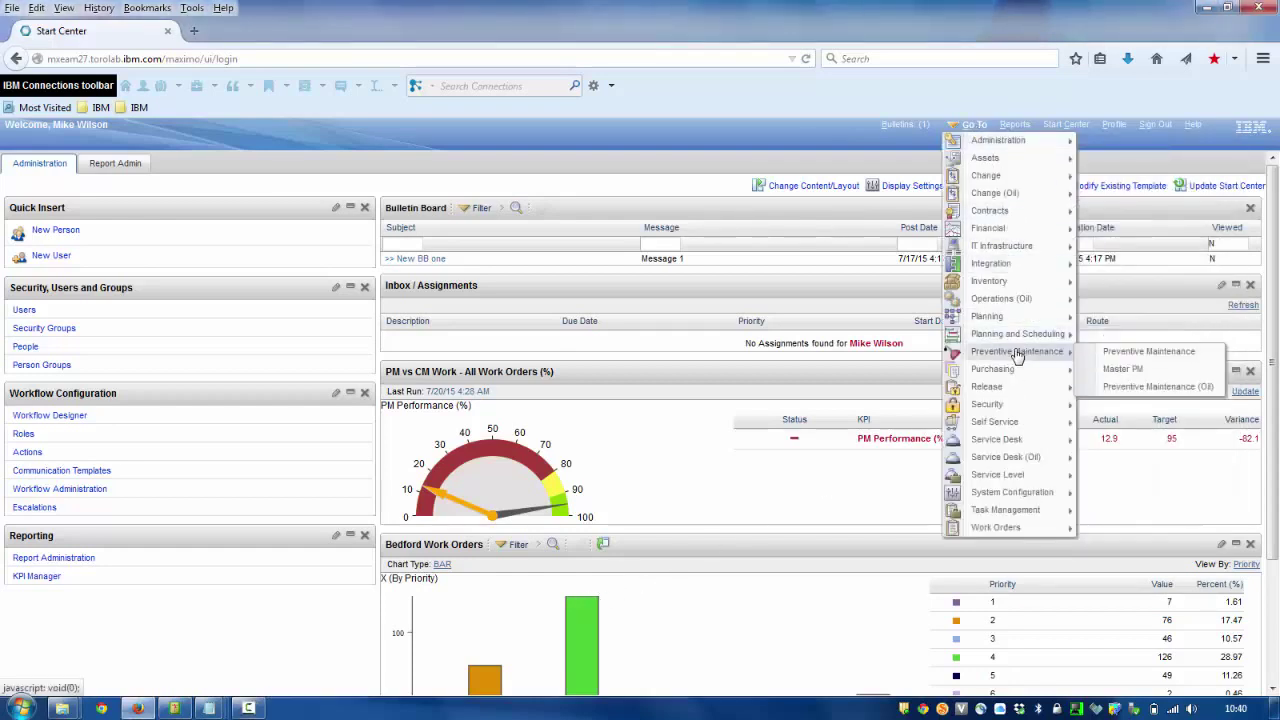
left_click(1124, 355)
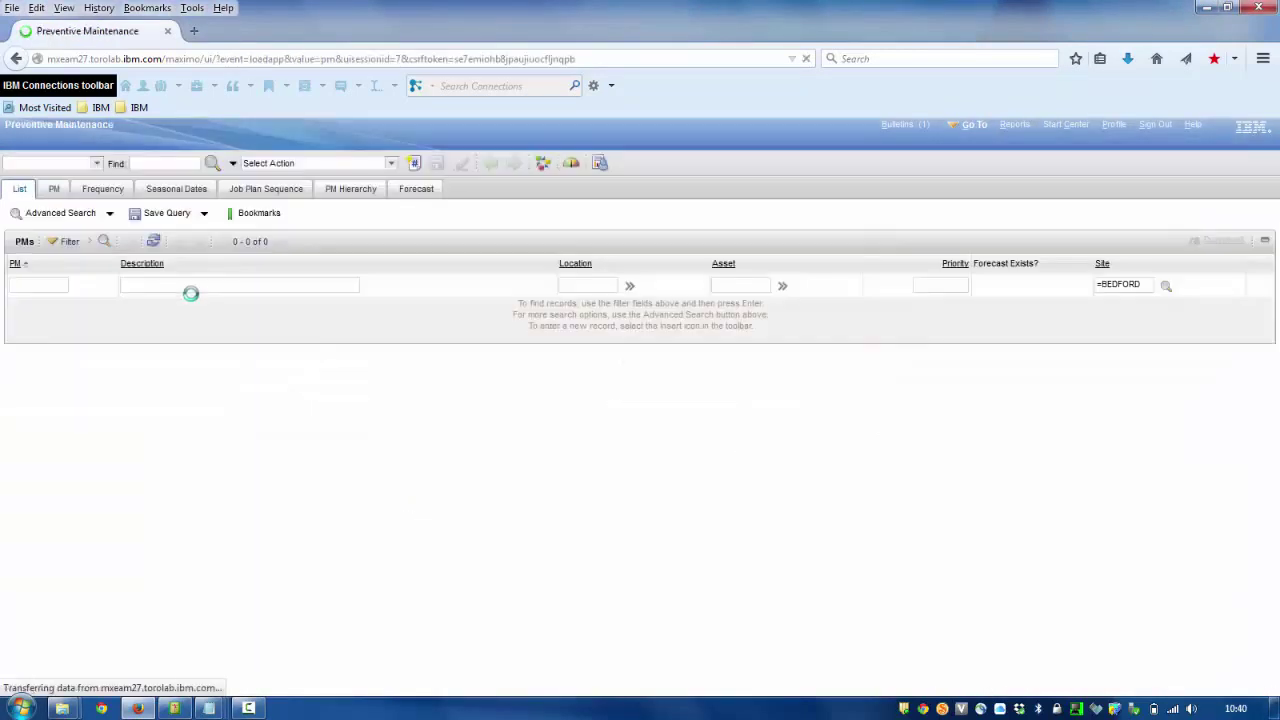
type("IC")
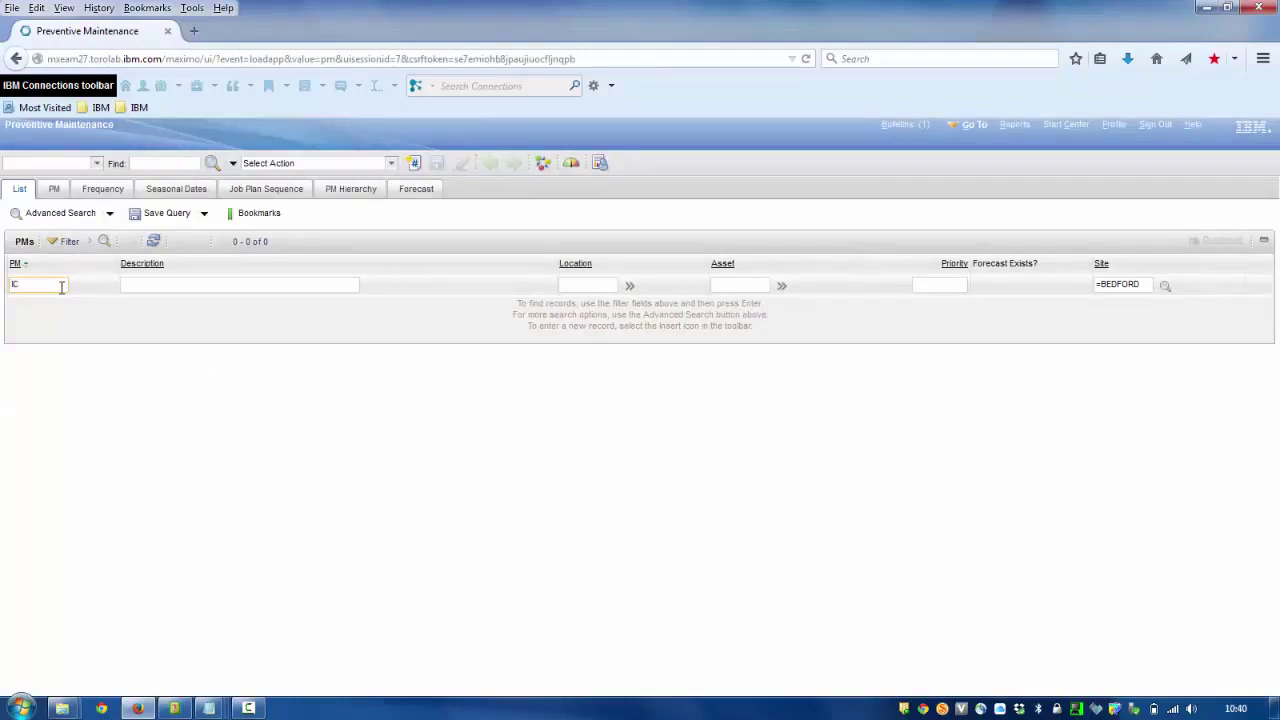
key("Return")
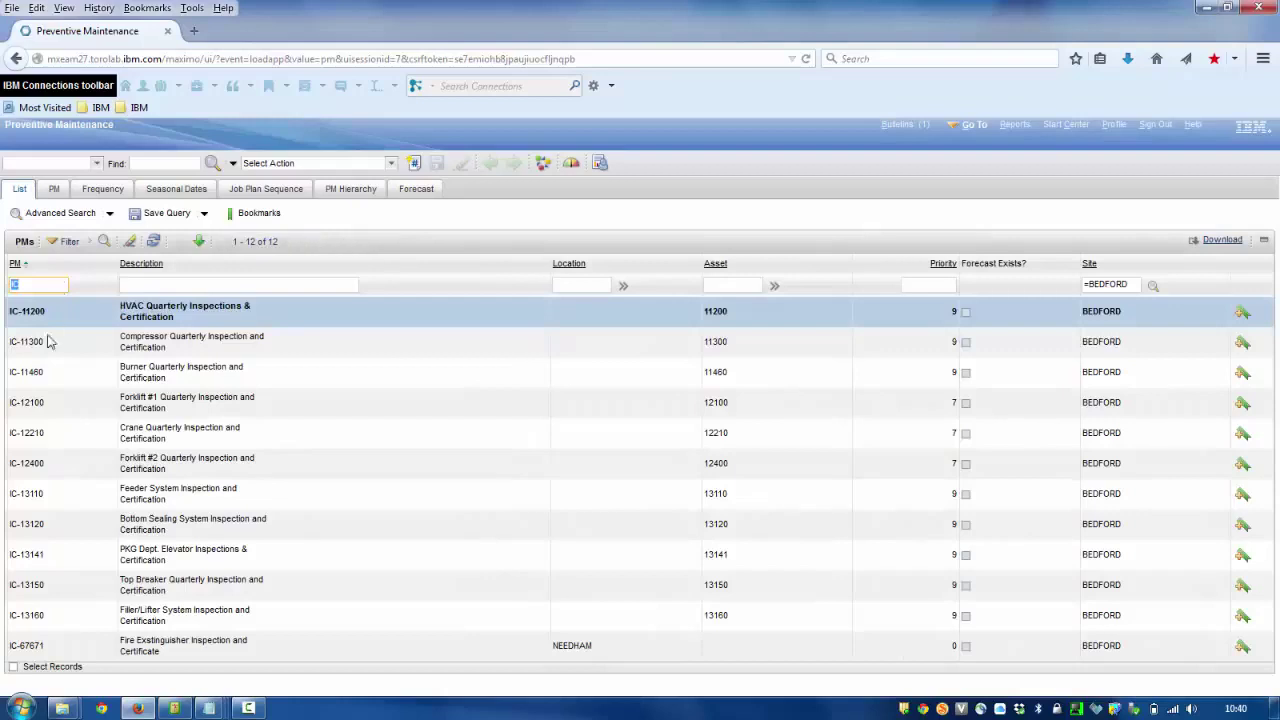
left_click(35, 405)
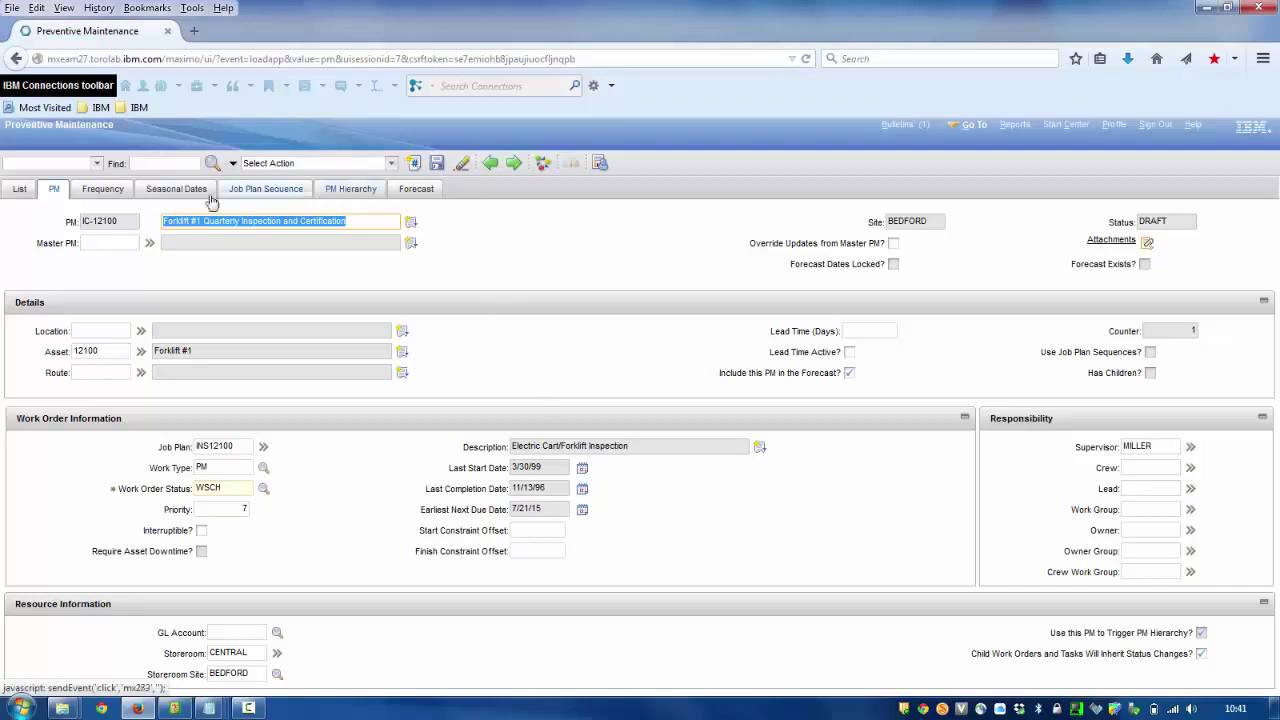
Review IC-12100's 90-day frequency and INS12100 job plan sequence, then return to the PM details
left_click(105, 190)
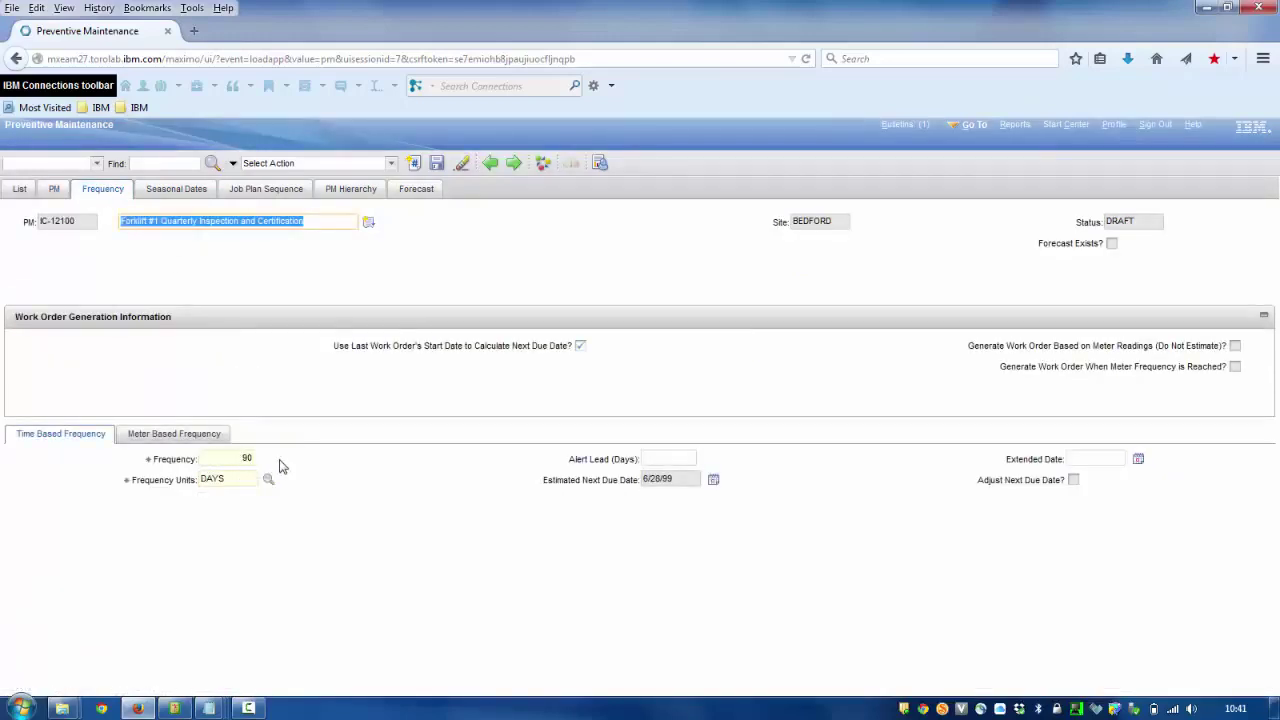
left_click(282, 195)
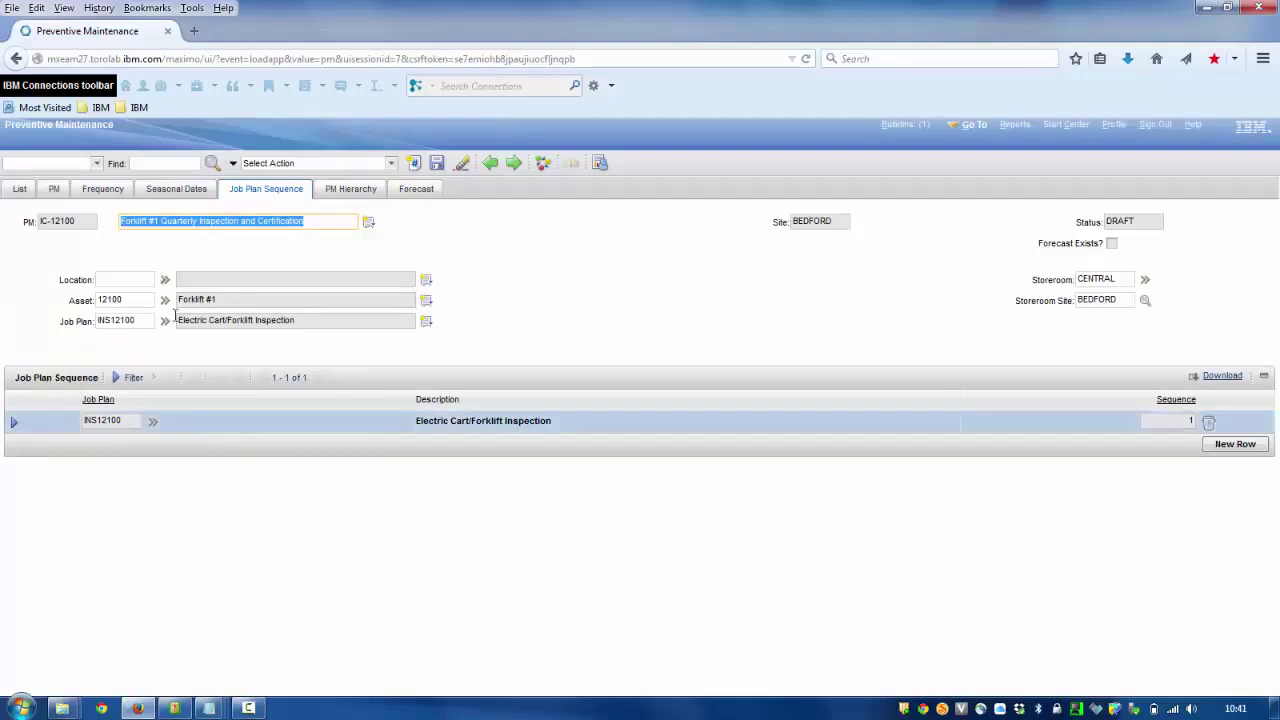
left_click(55, 192)
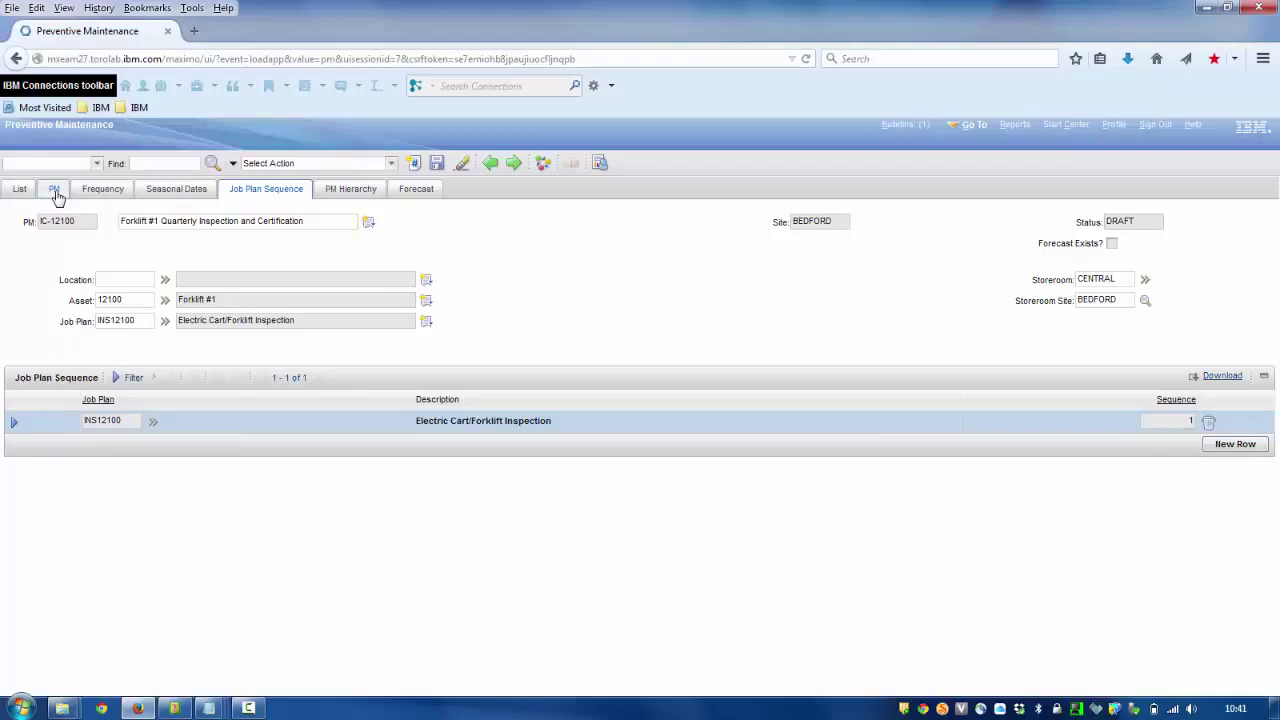
Set IC-12100's Master PM to 1004, Master PM Pump Maintenance, and save the record
left_click(100, 245)
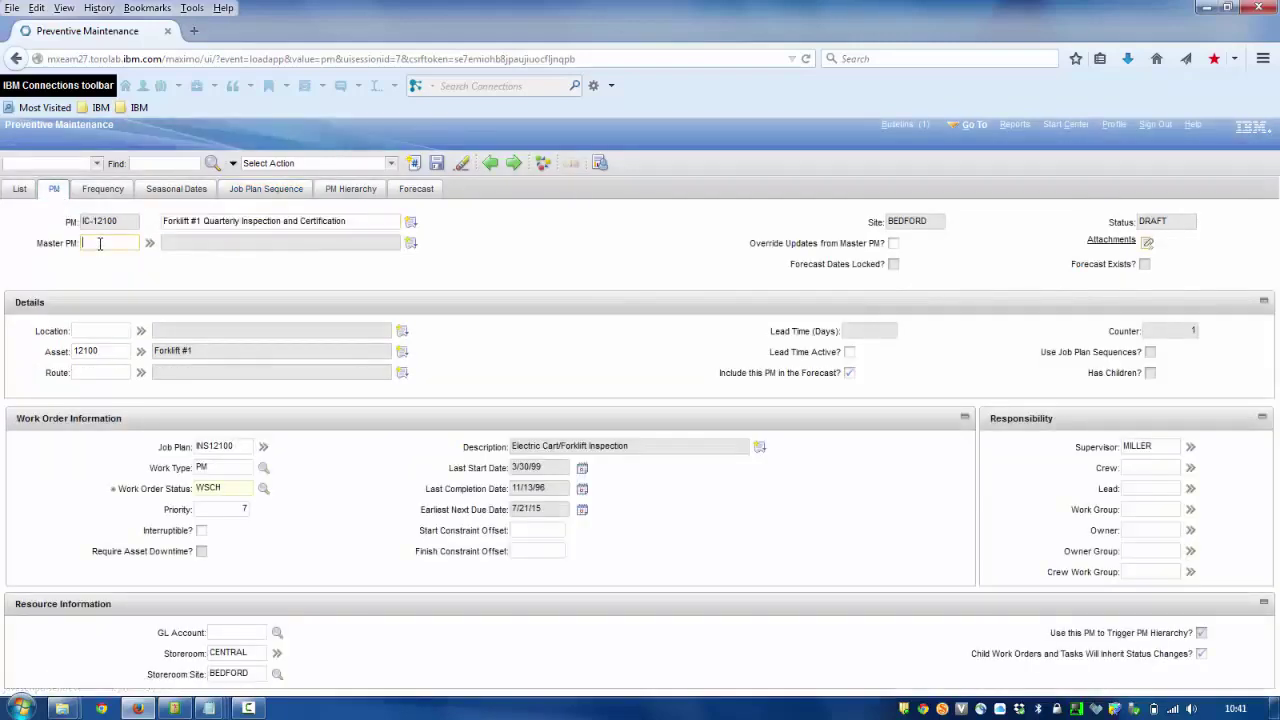
type("1001")
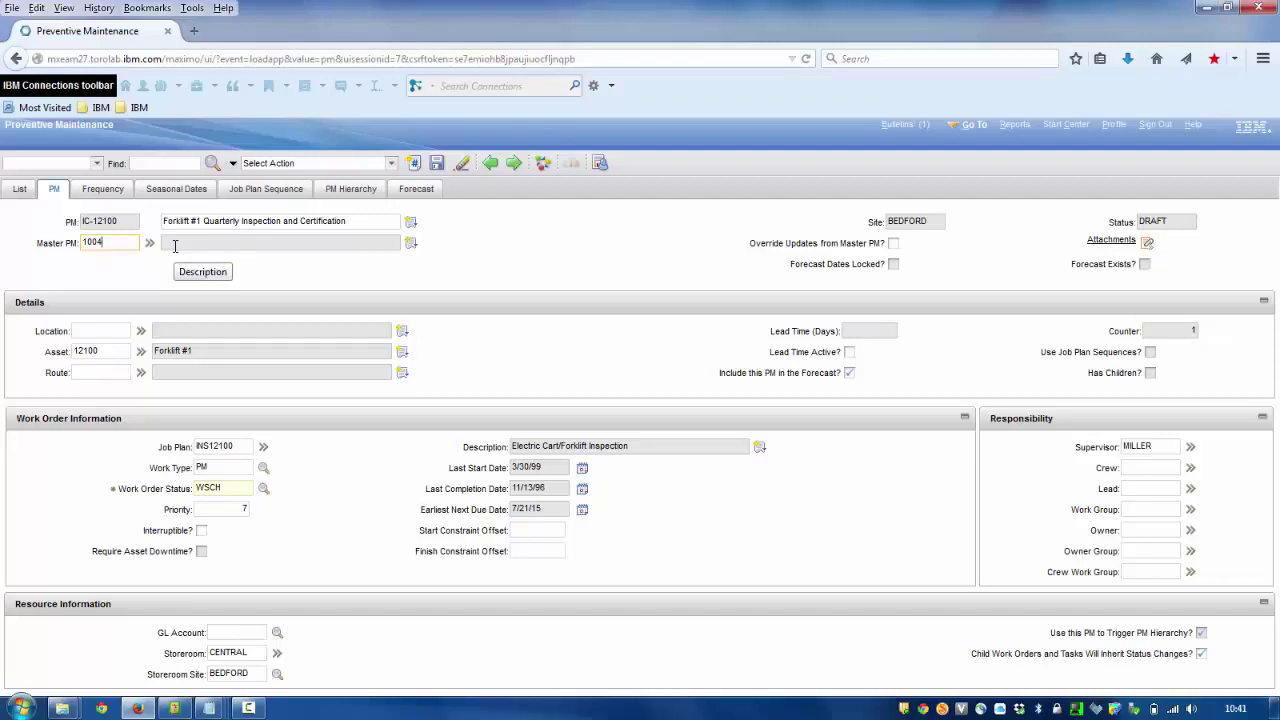
key("Tab")
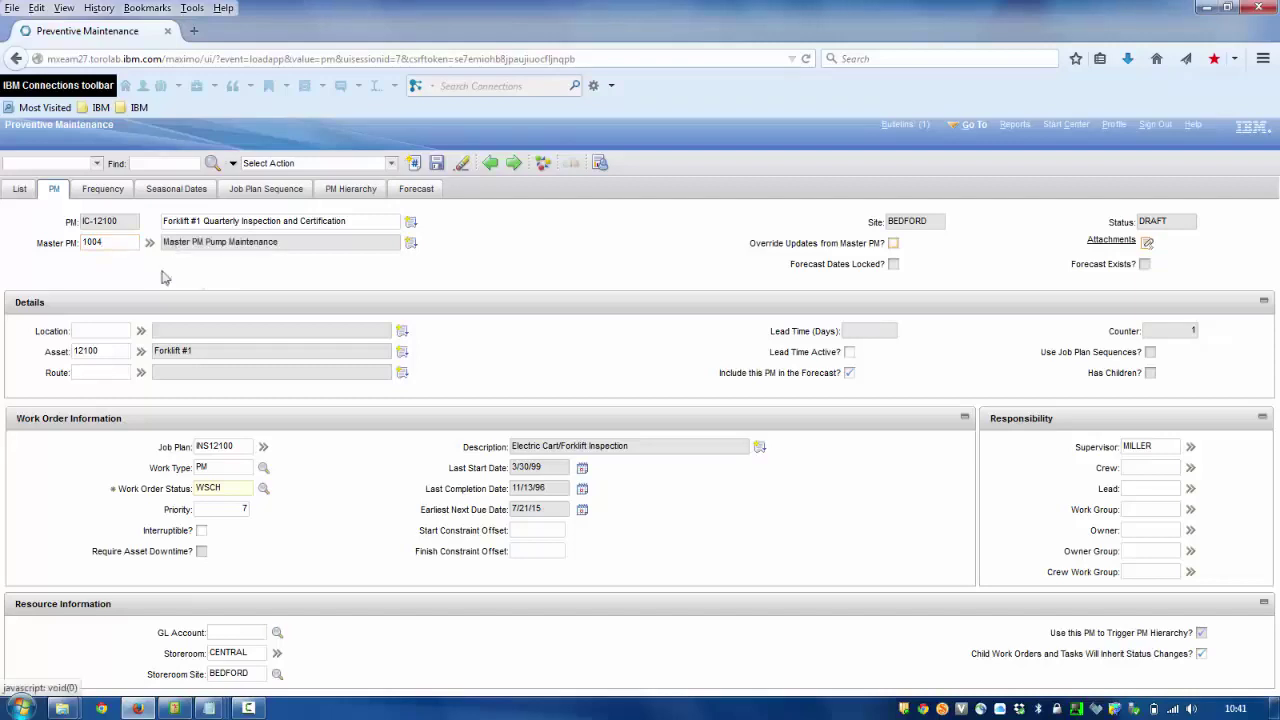
left_click(437, 165)
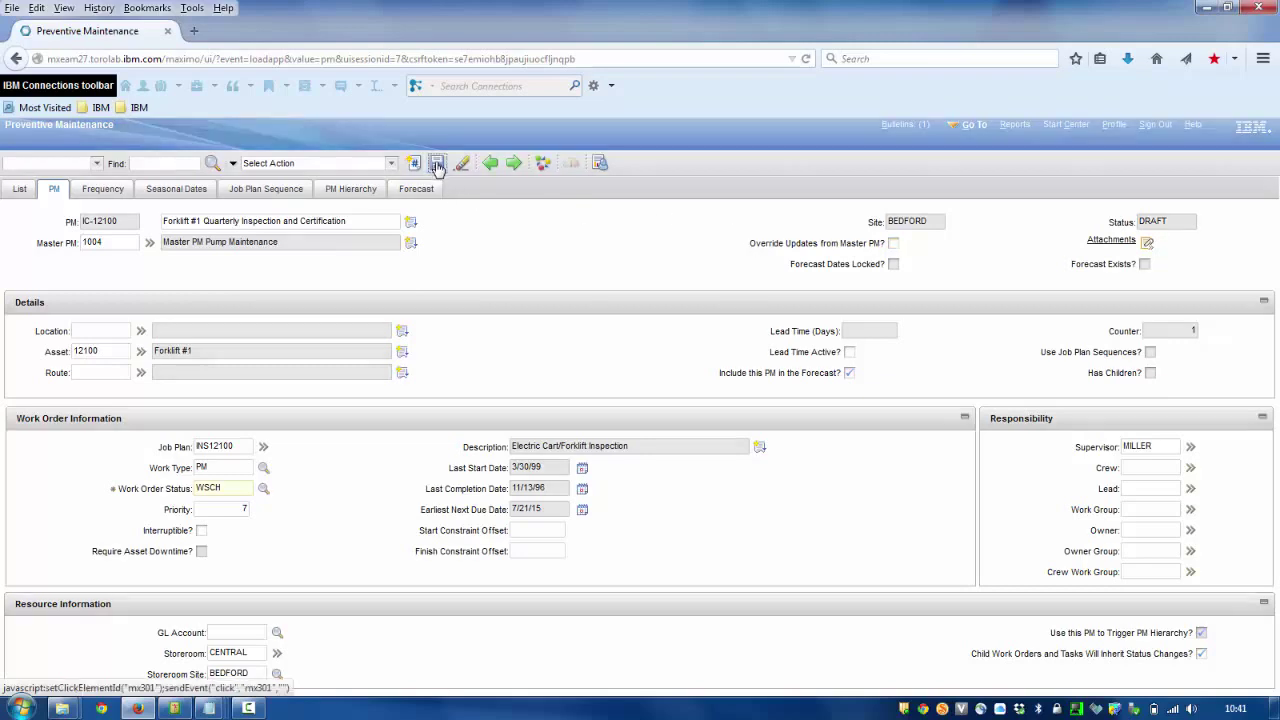
left_click(976, 127)
Open Master PM 1004 and review its 110-day frequency and JP1000, JP1314A, MYPLAN job plans
mouse_move(998, 357)
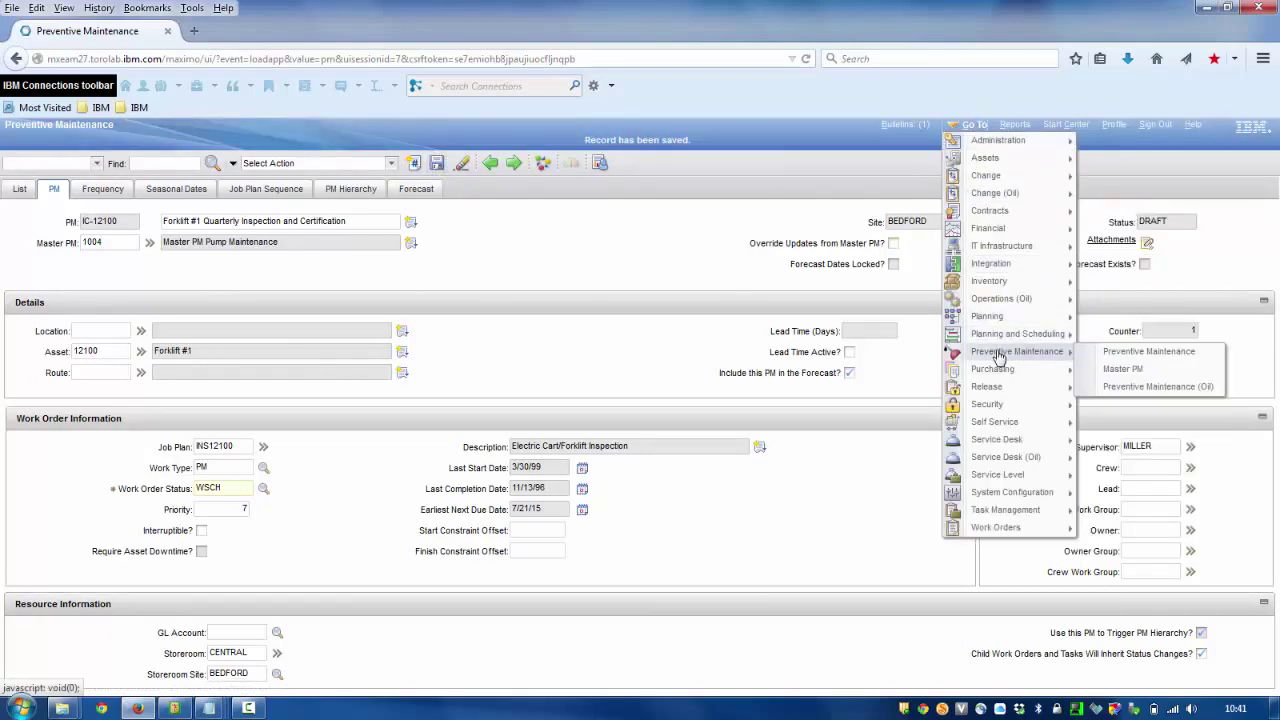
left_click(1123, 369)
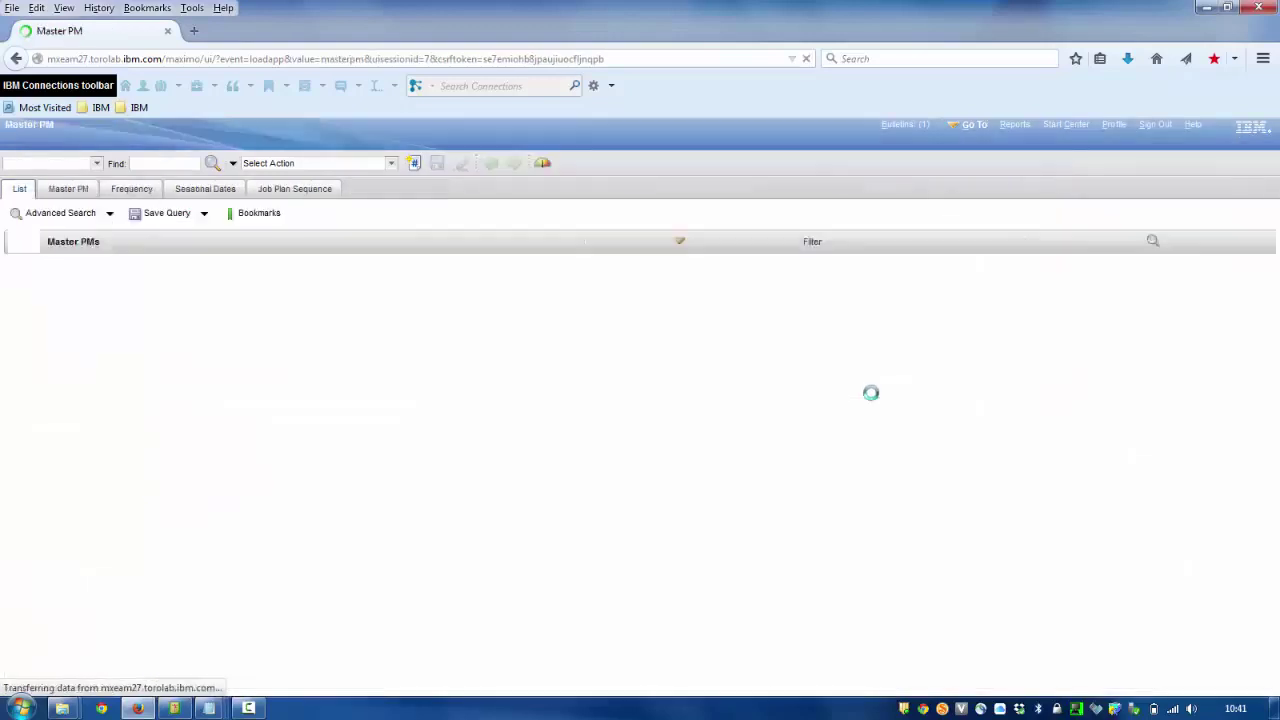
type("1004")
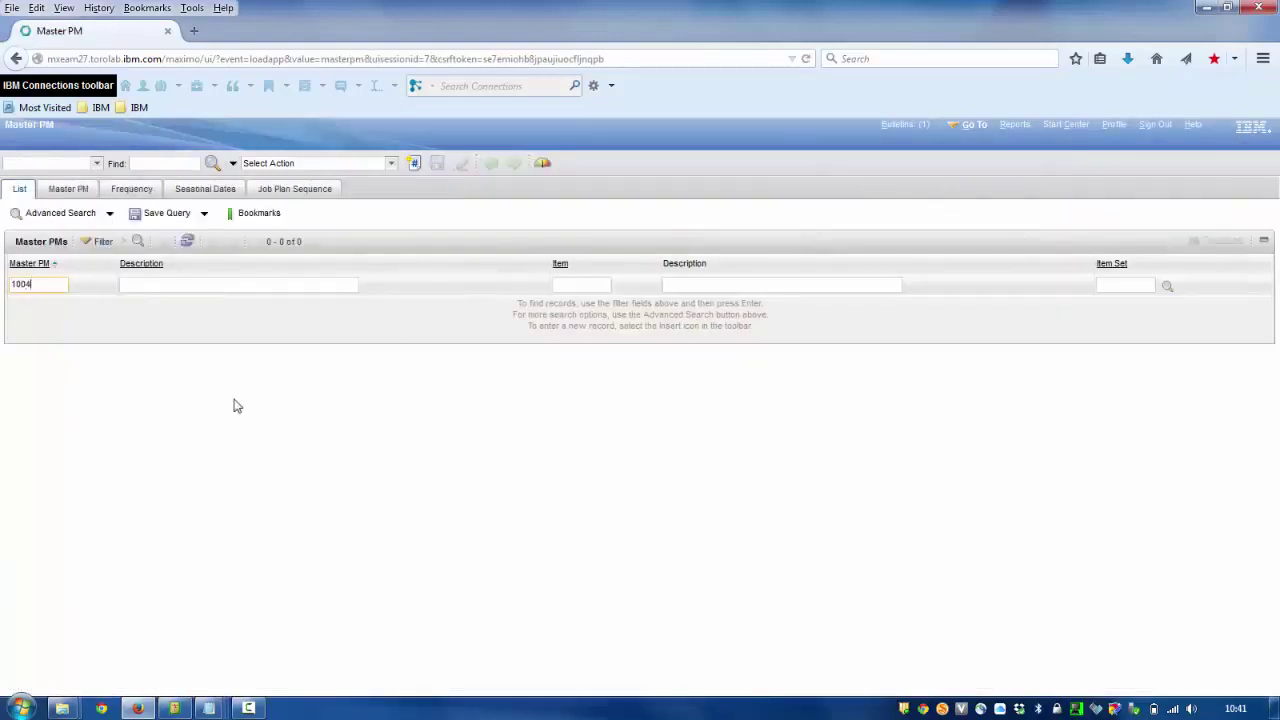
key("Return")
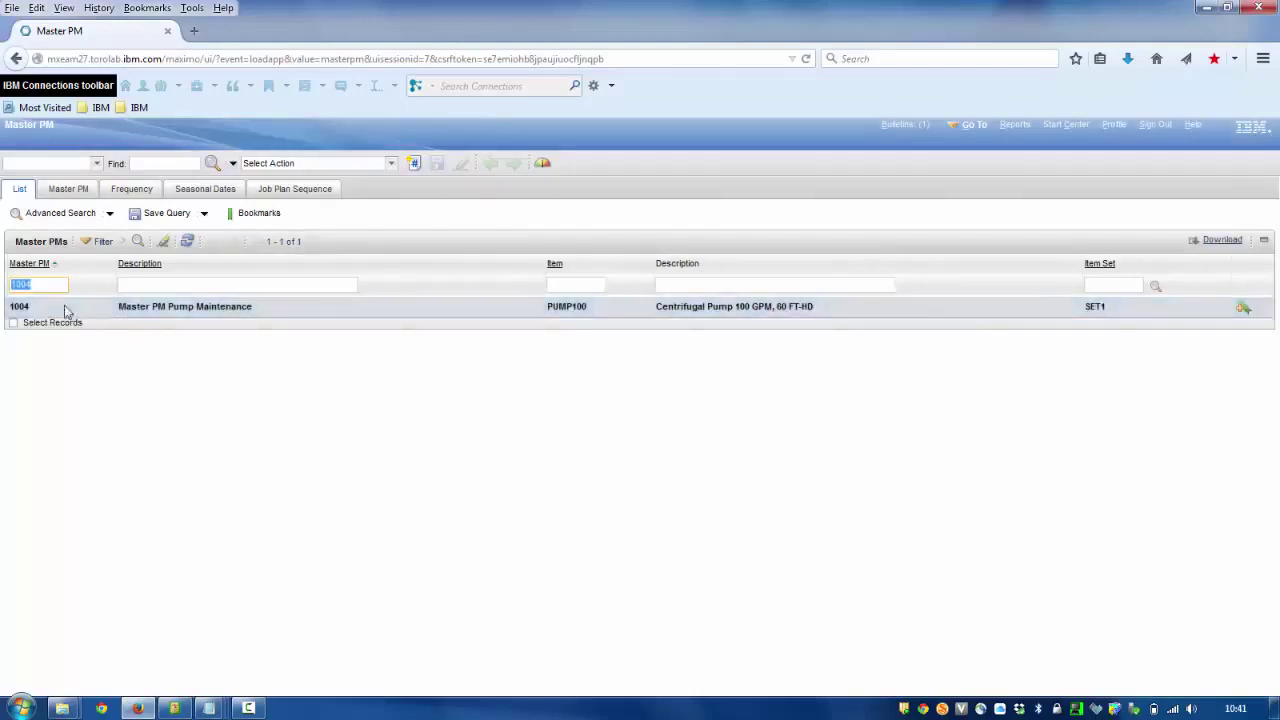
left_click(19, 306)
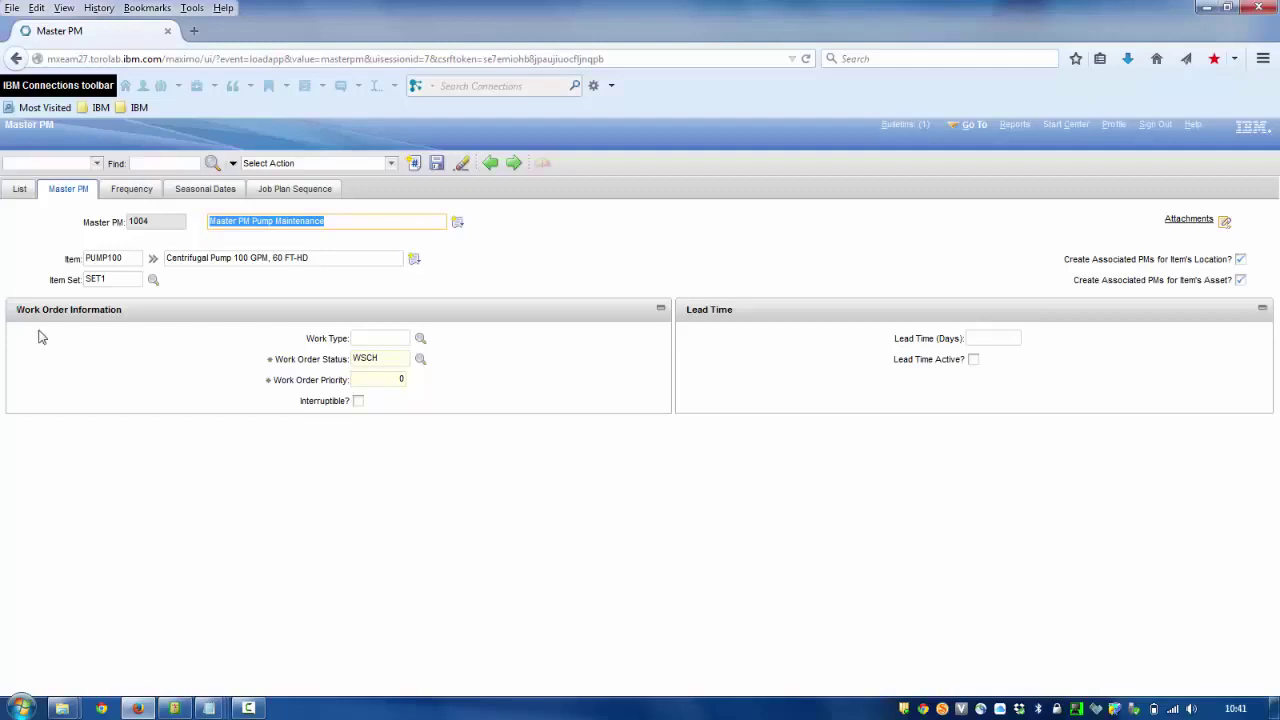
left_click(150, 192)
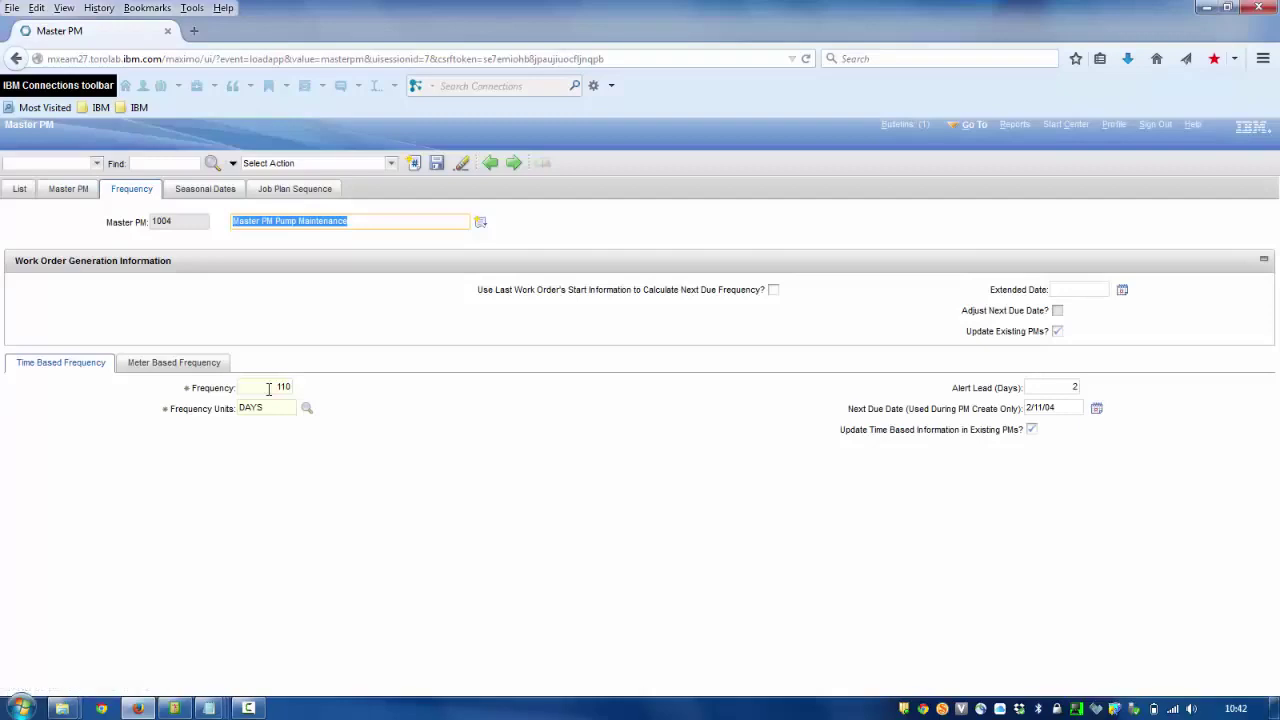
left_click(270, 192)
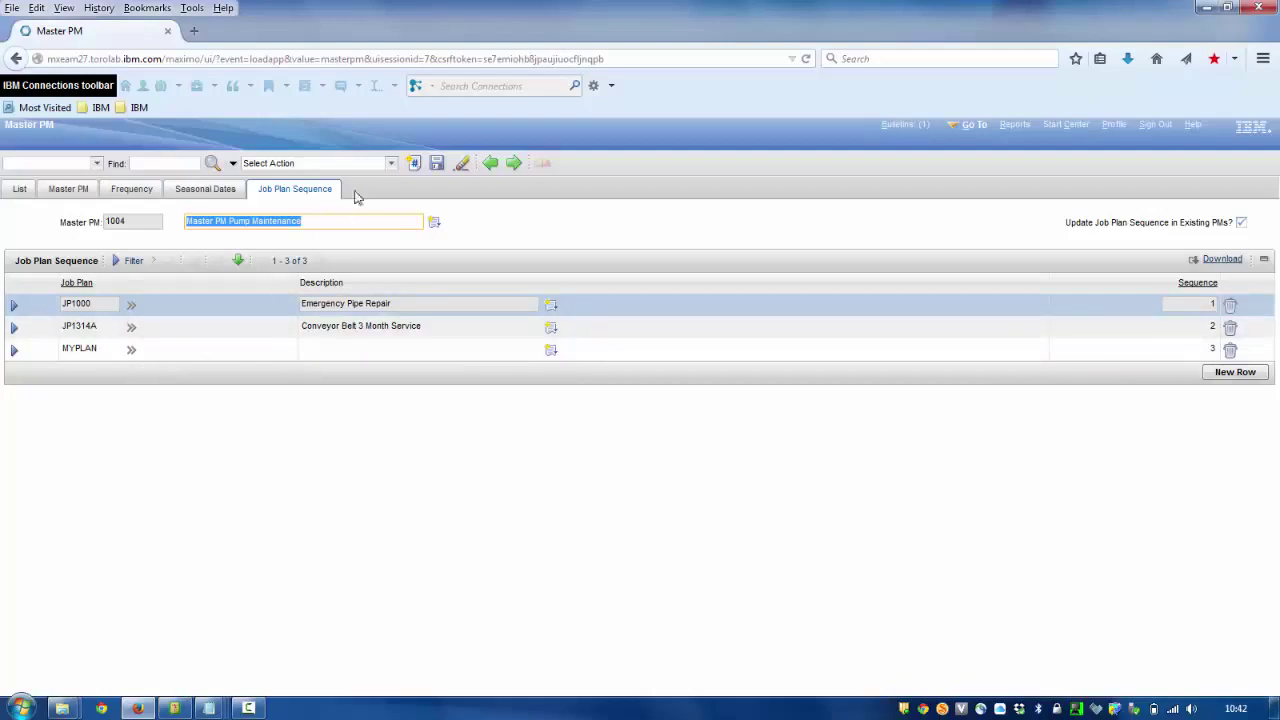
Update Master PM 1004's associated PMs for the BEDFORD site and save the record
left_click(391, 164)
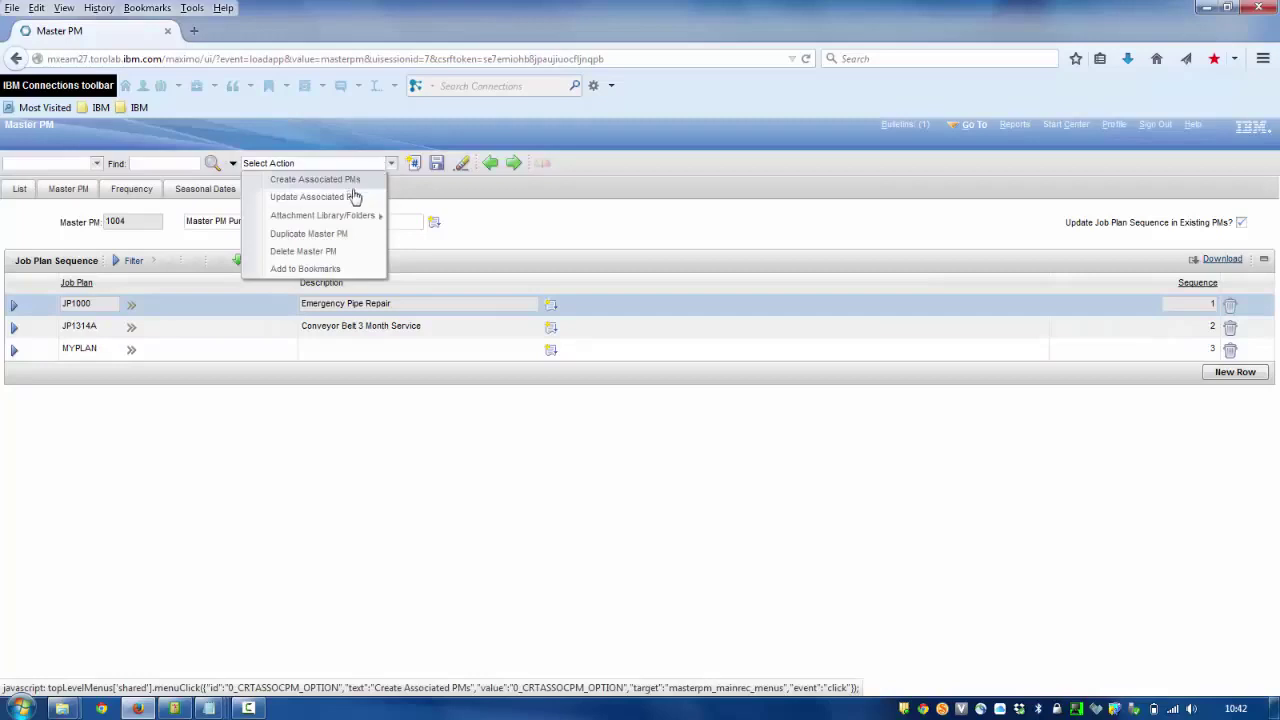
left_click(342, 199)
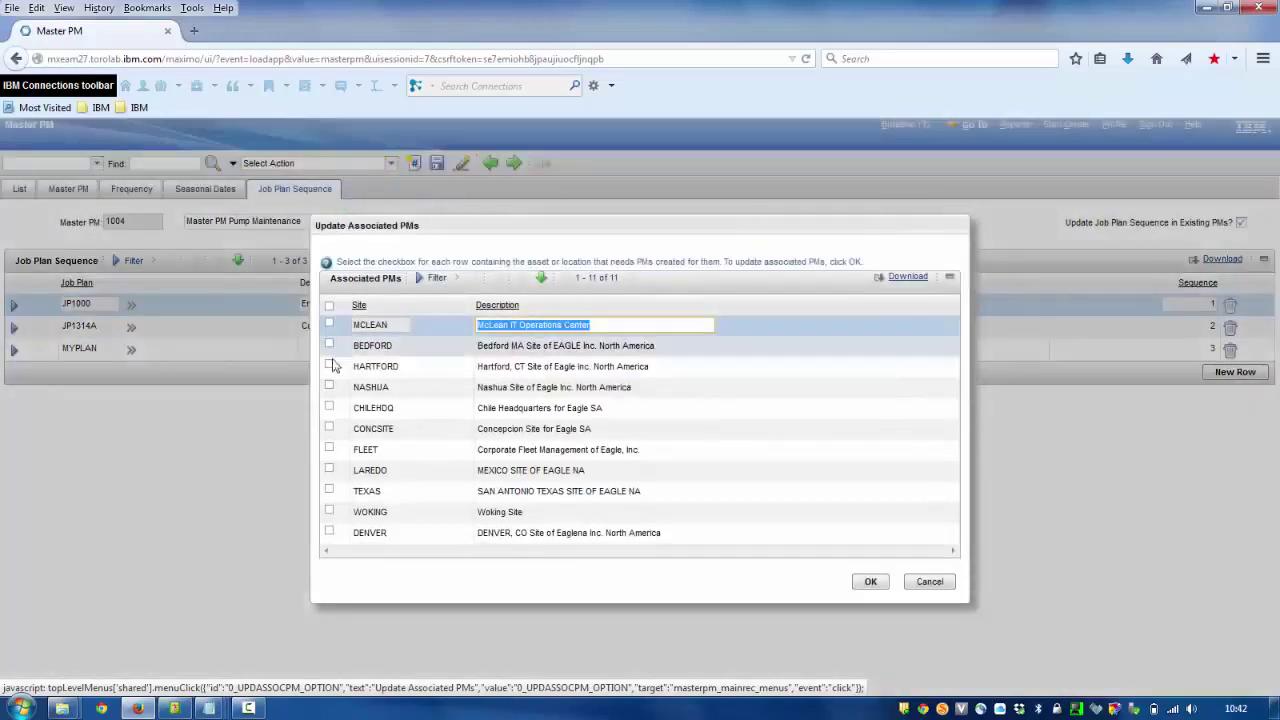
left_click(329, 345)
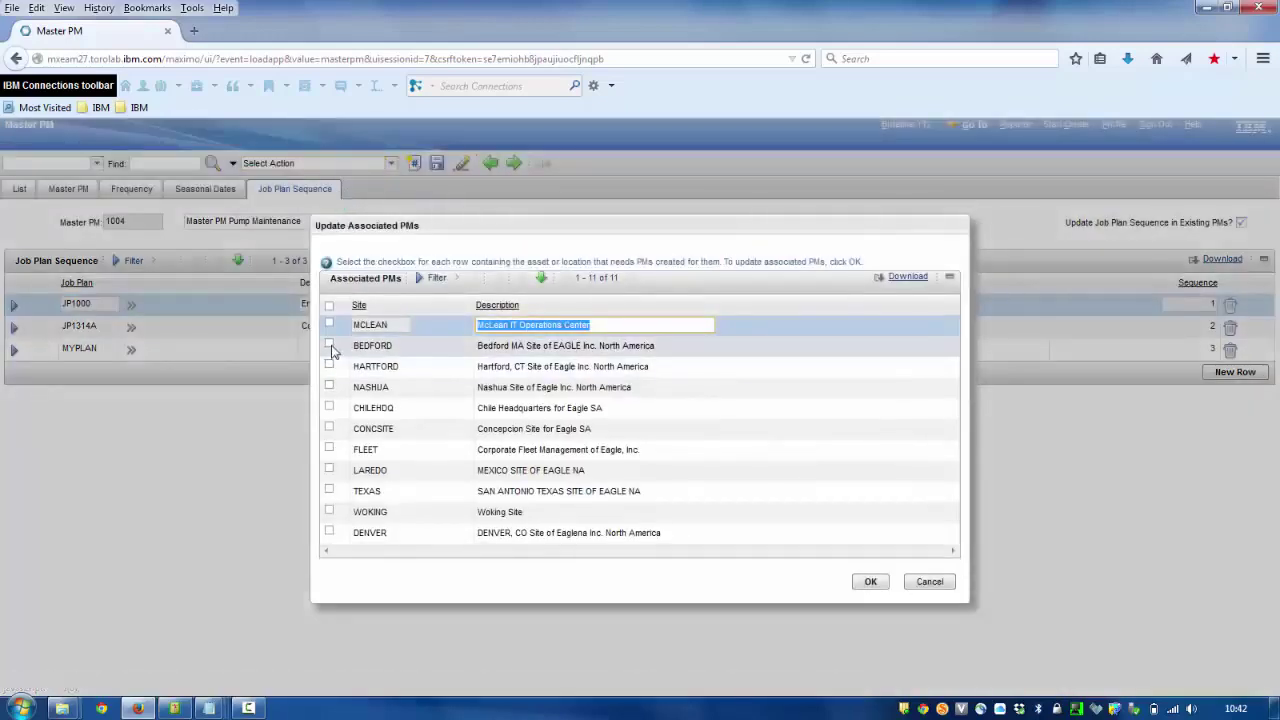
left_click(868, 583)
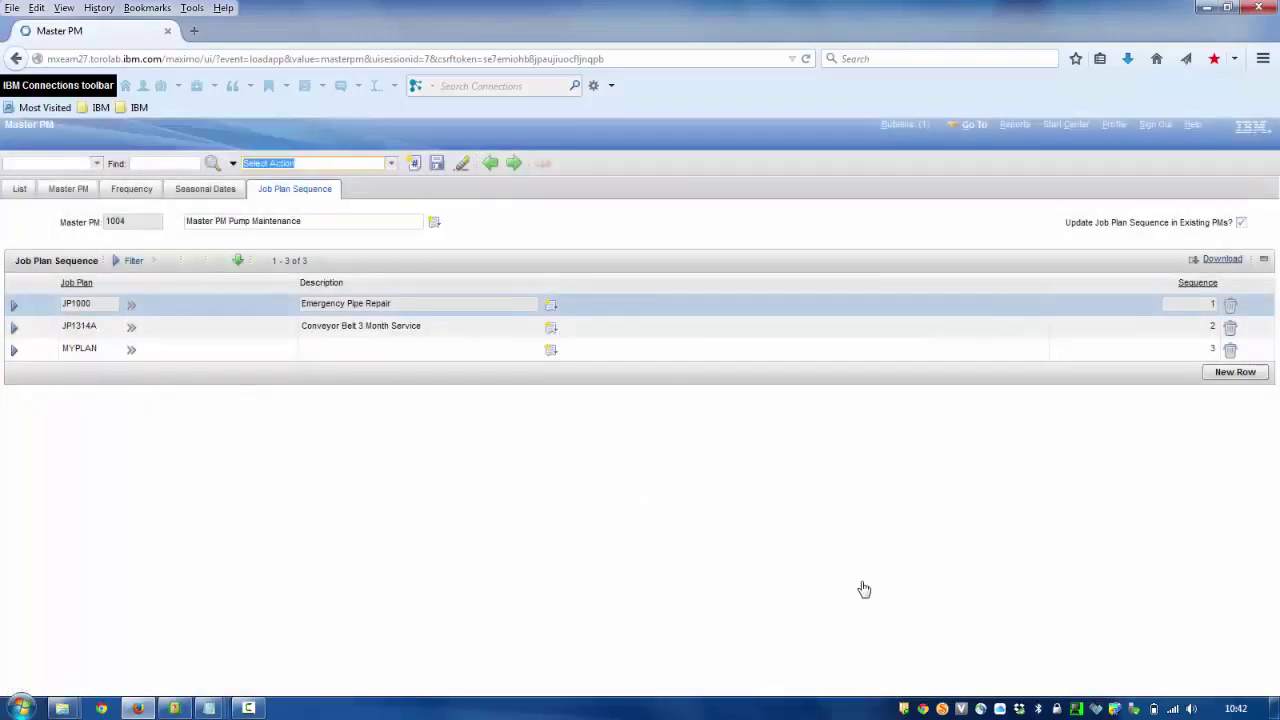
left_click(437, 164)
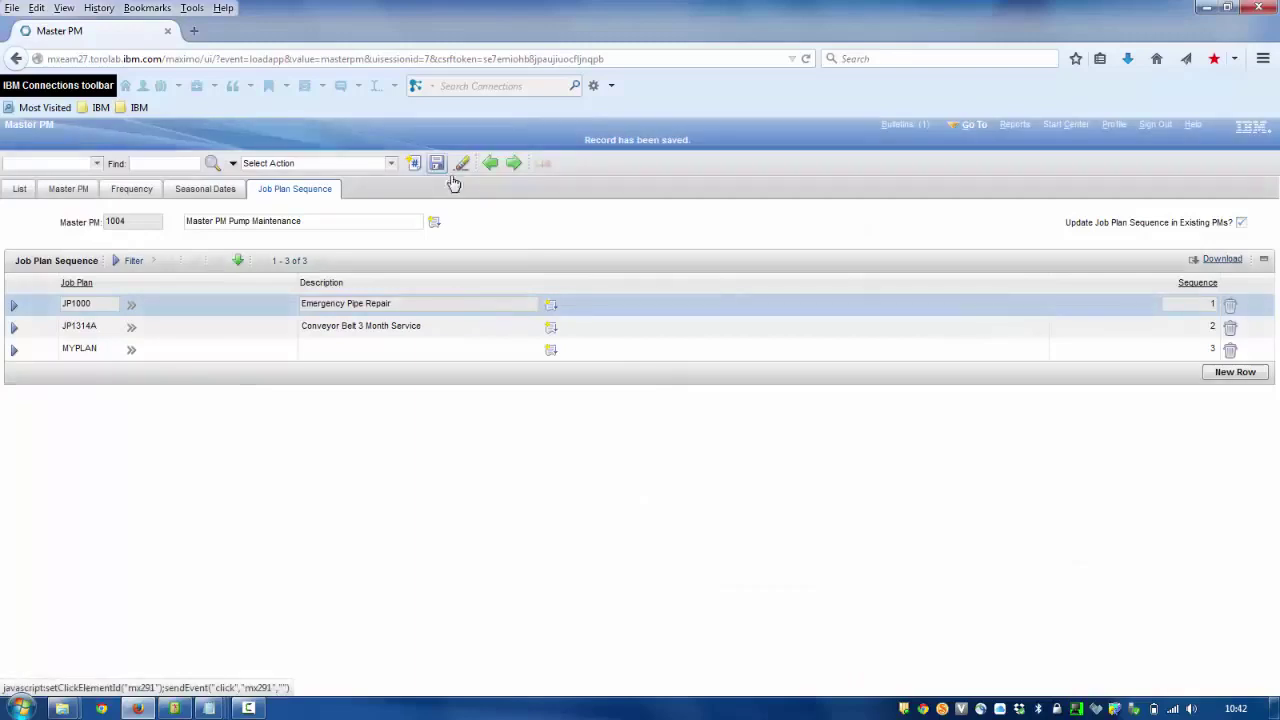
left_click(971, 130)
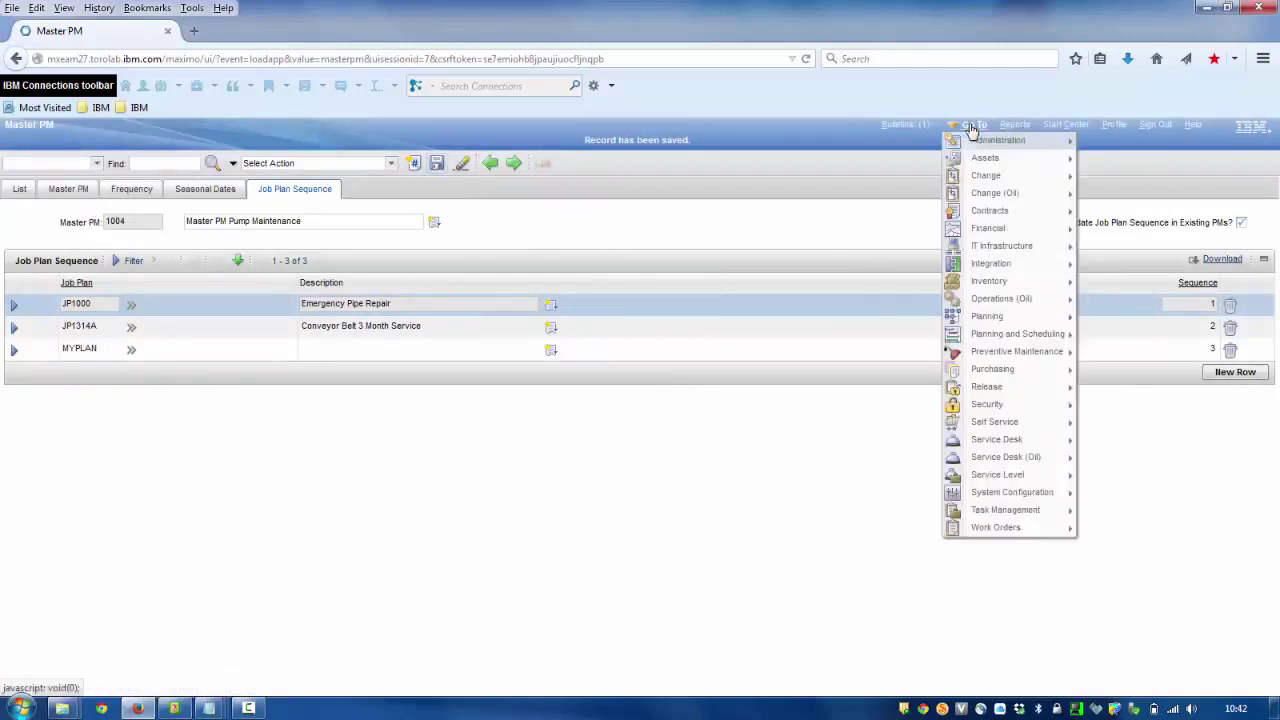
Filter Preventive Maintenance records by IC and reopen PM IC-12100
mouse_move(1013, 352)
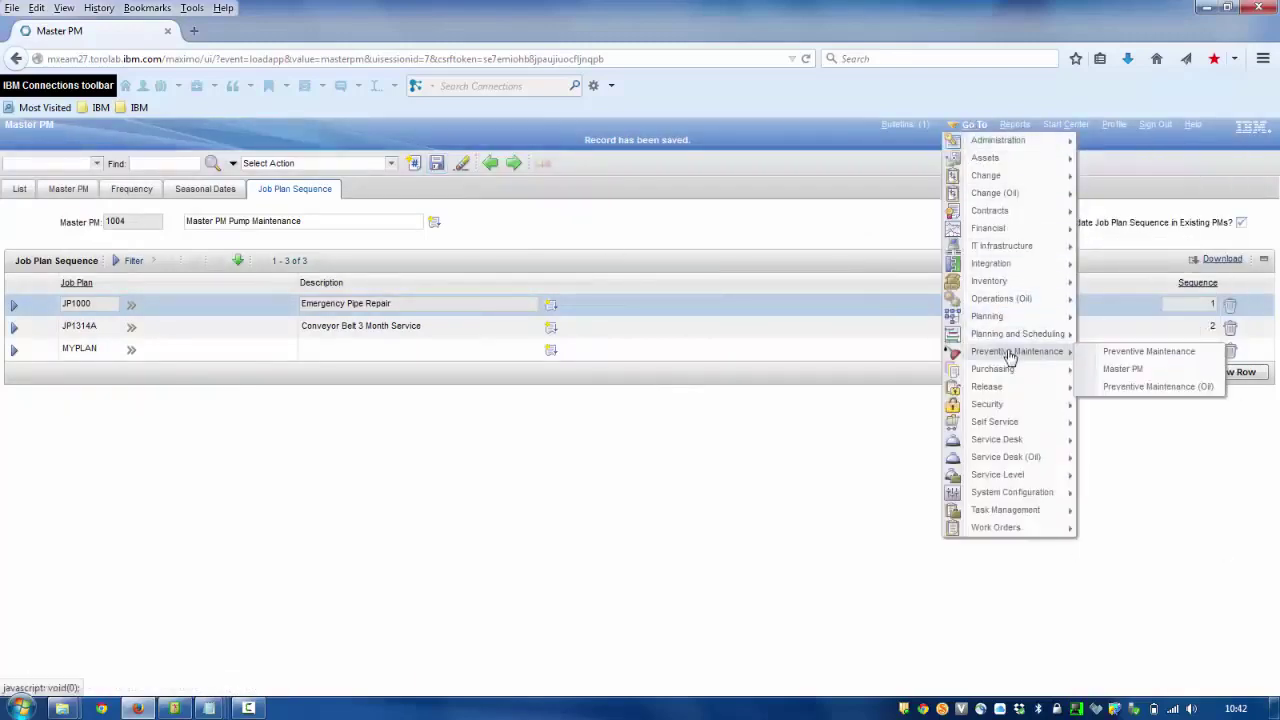
left_click(1123, 353)
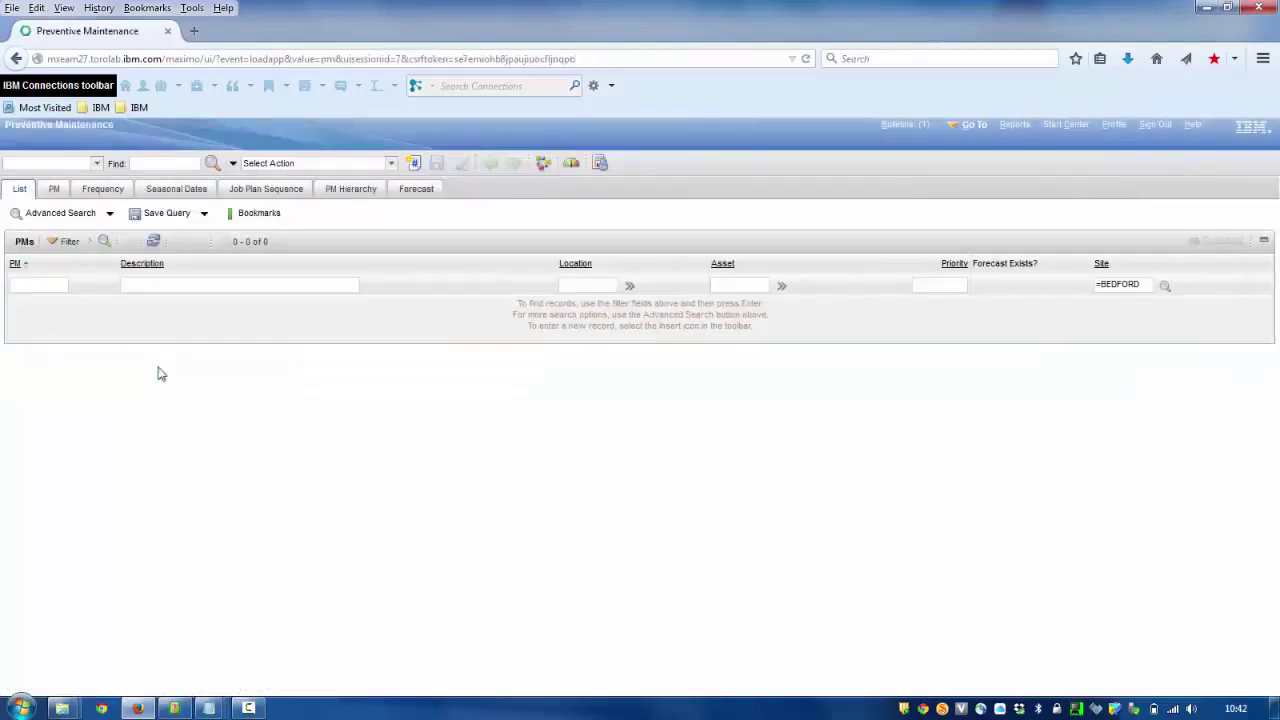
left_click(43, 284)
type("IC")
key("Return")
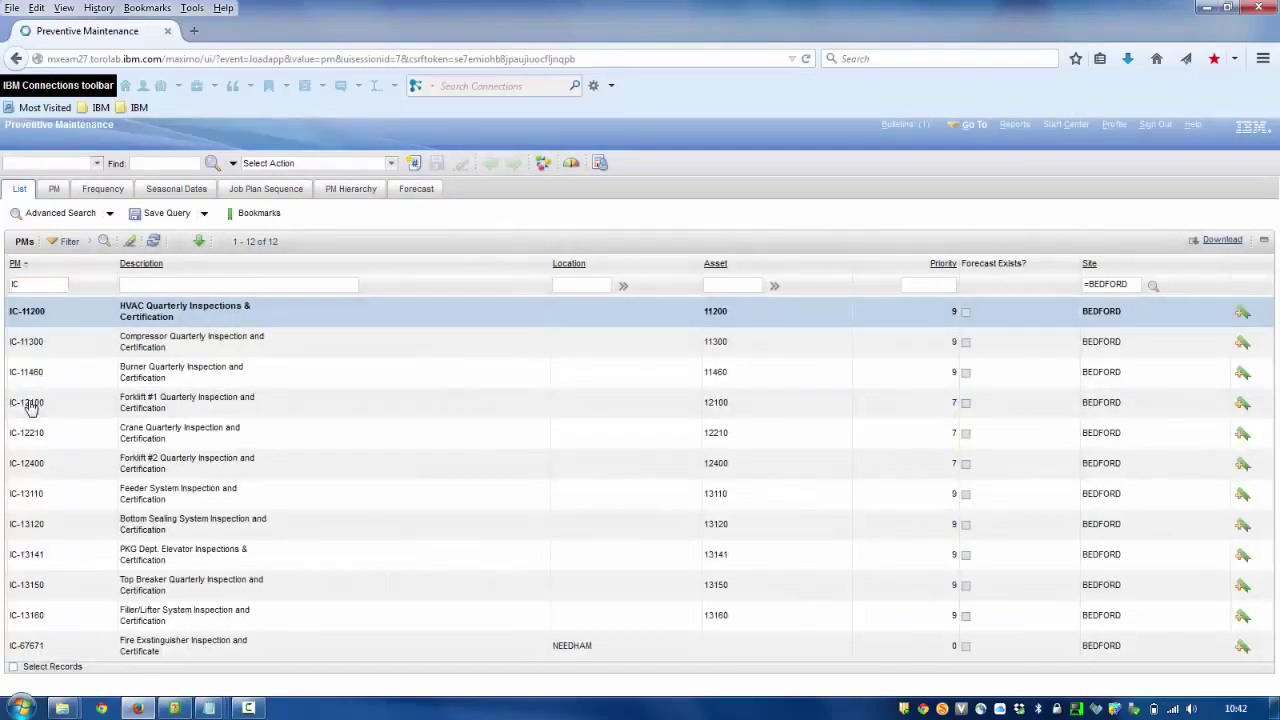
left_click(30, 404)
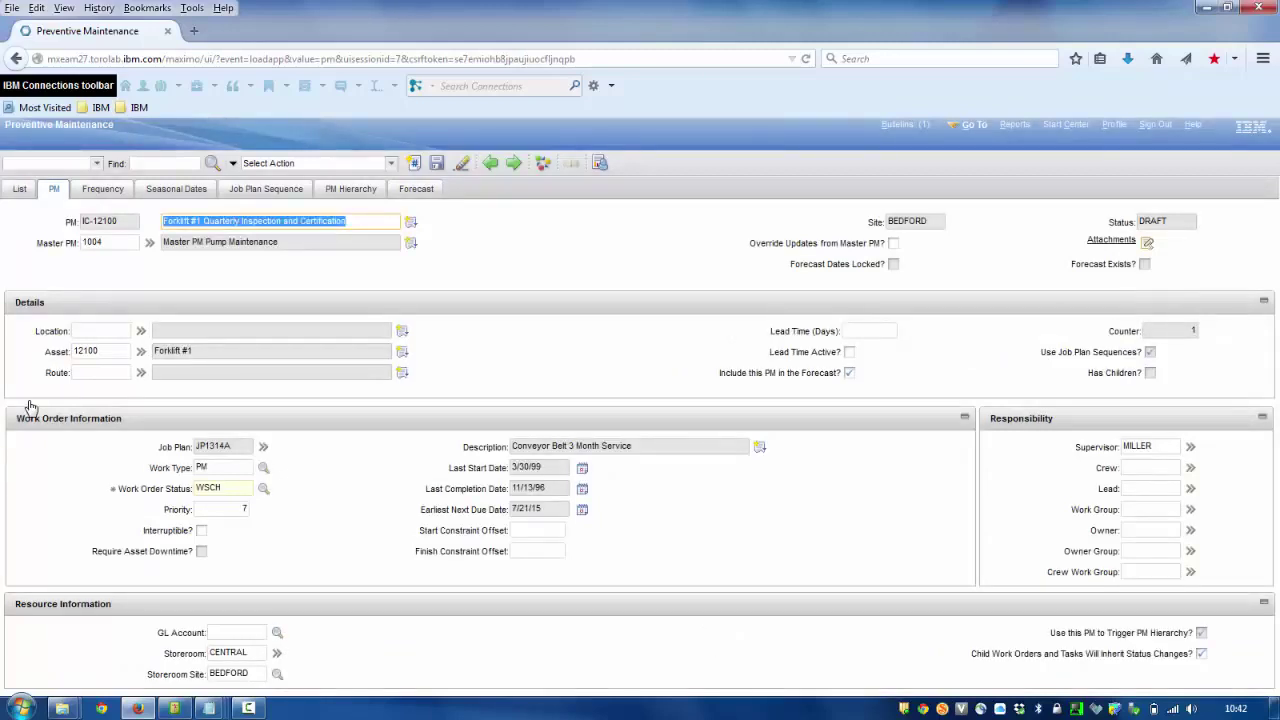
Check IC-12100's frequency and job plan sequence, now showing inherited JP1314A, then return to the PM details
left_click(98, 193)
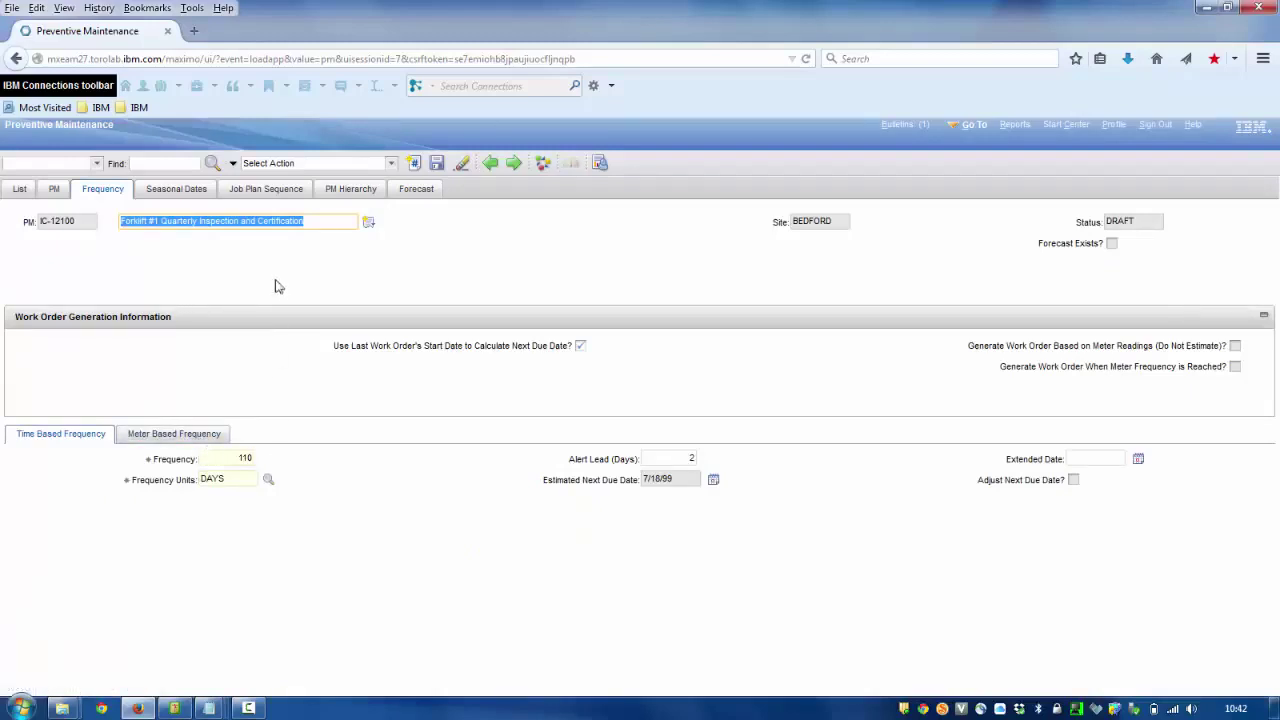
left_click(281, 194)
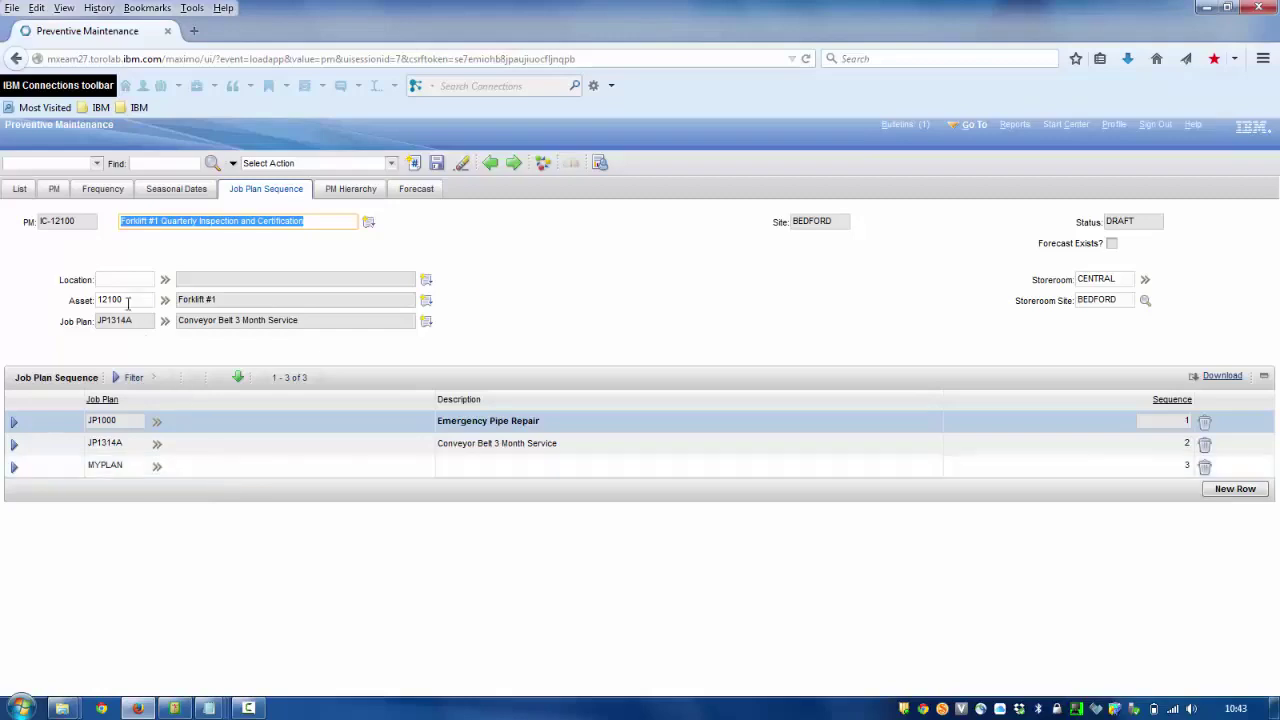
left_click(57, 196)
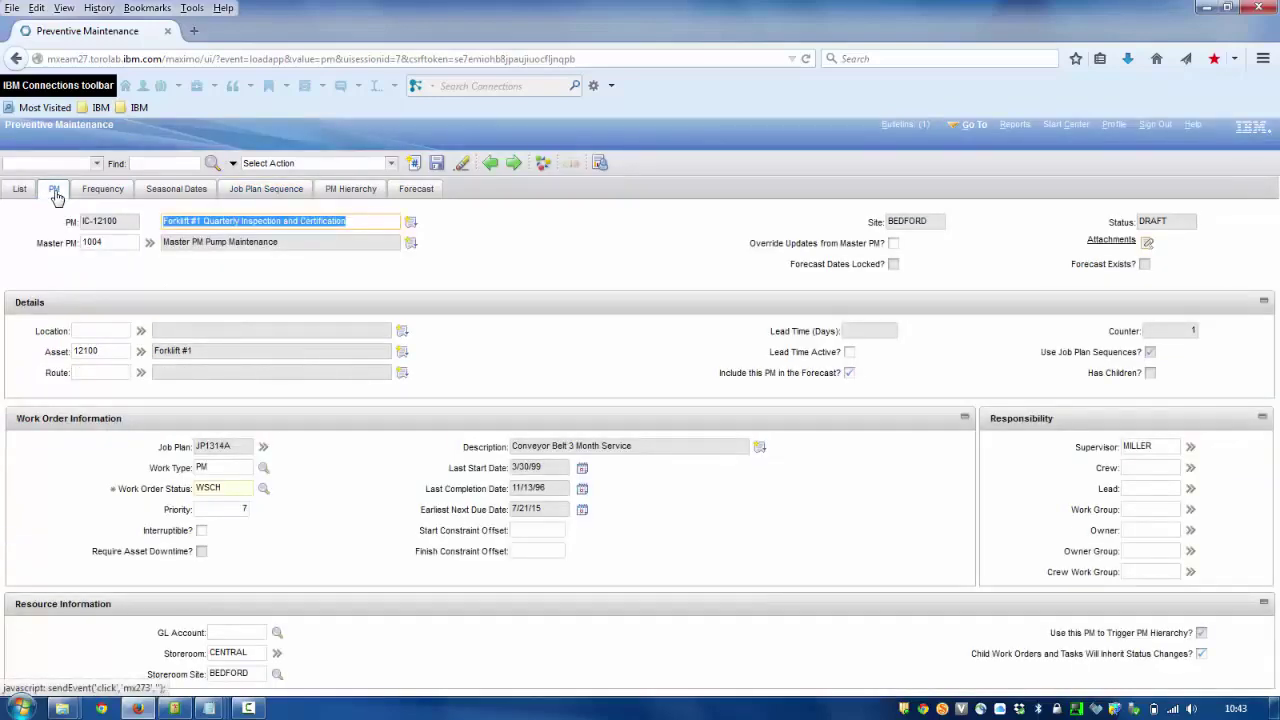
Create a new Master PM record, 1007, in the Master PM application
left_click(975, 126)
mouse_move(1007, 357)
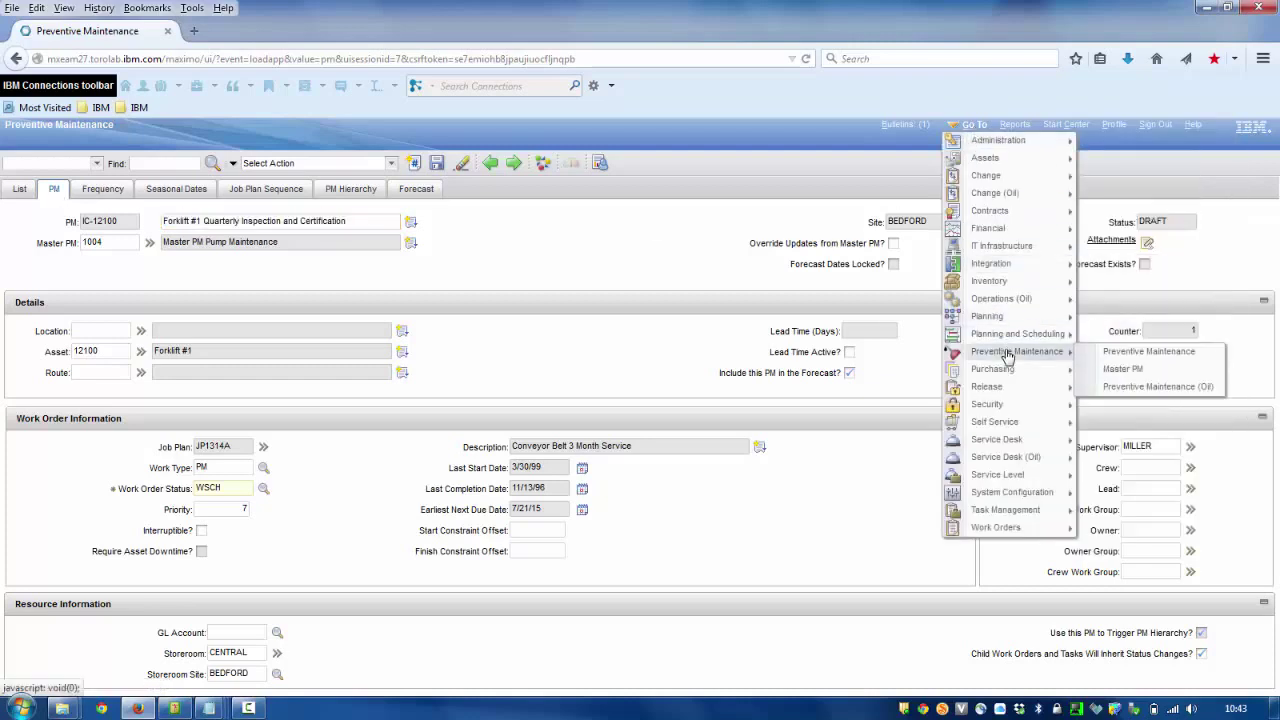
left_click(1121, 369)
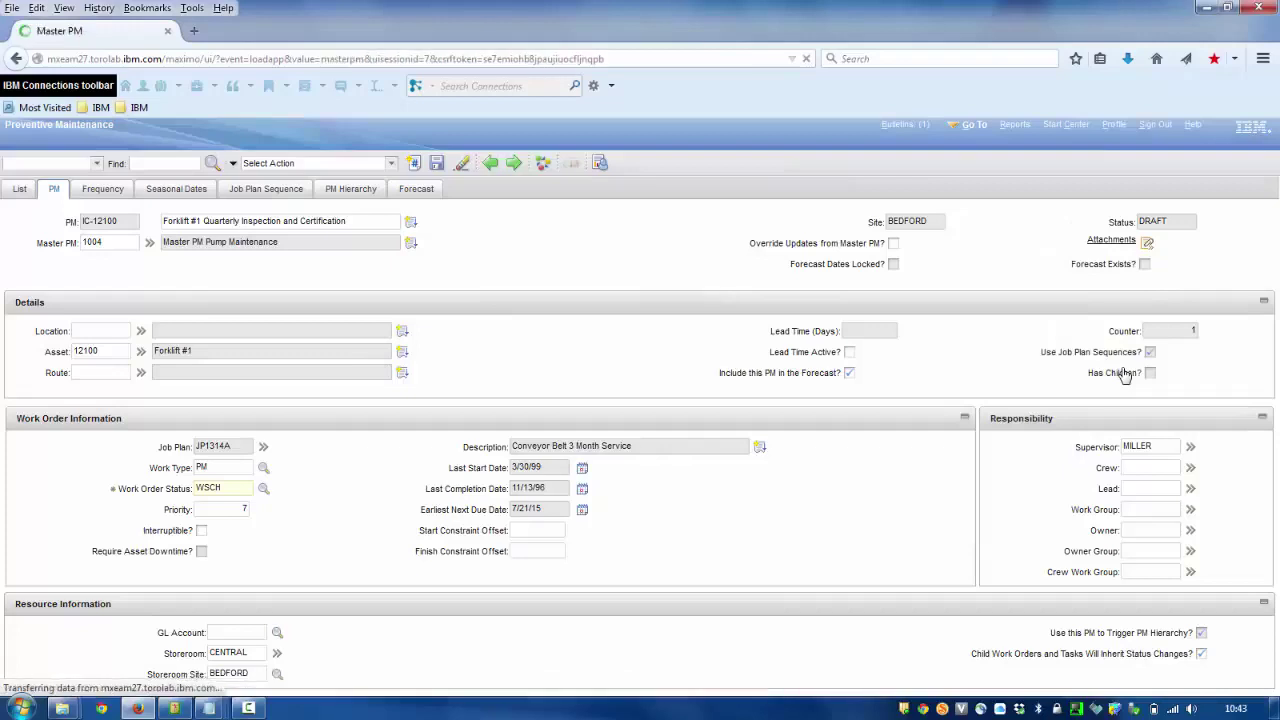
left_click(413, 165)
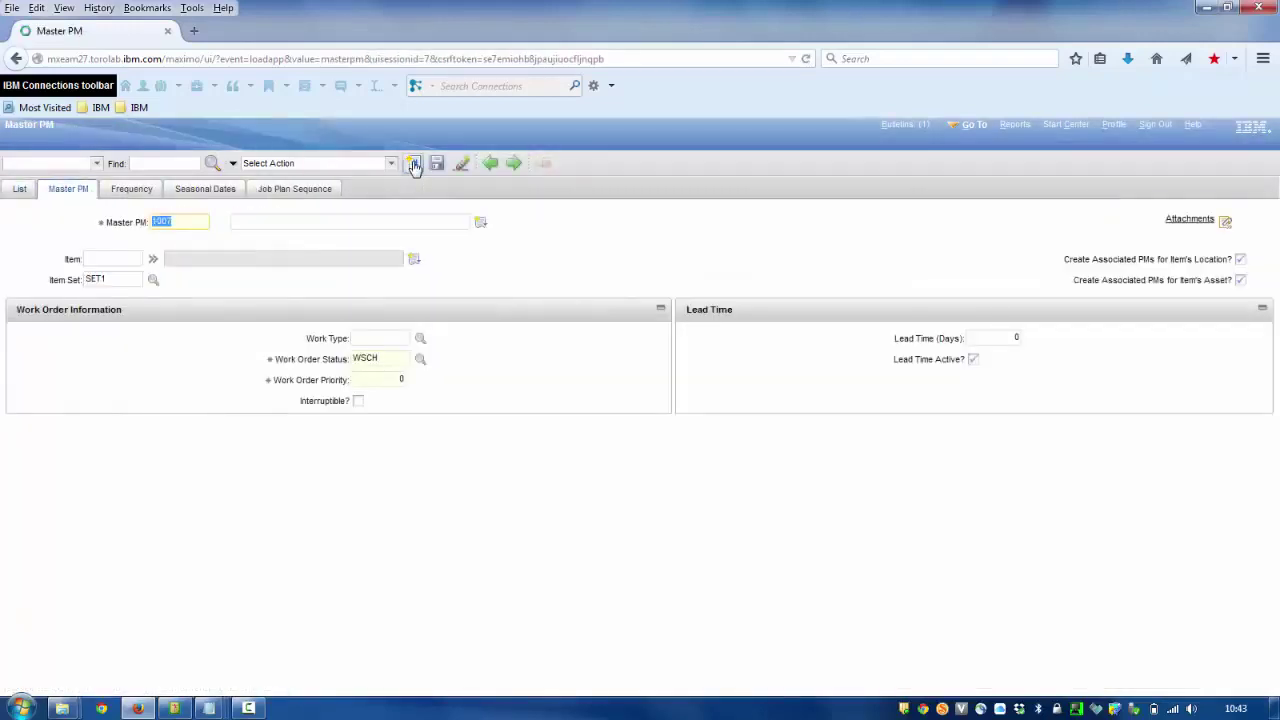
Review the new master's empty Frequency, Seasonal Dates and Job Plan Sequence tabs, then return to its main details
left_click(143, 191)
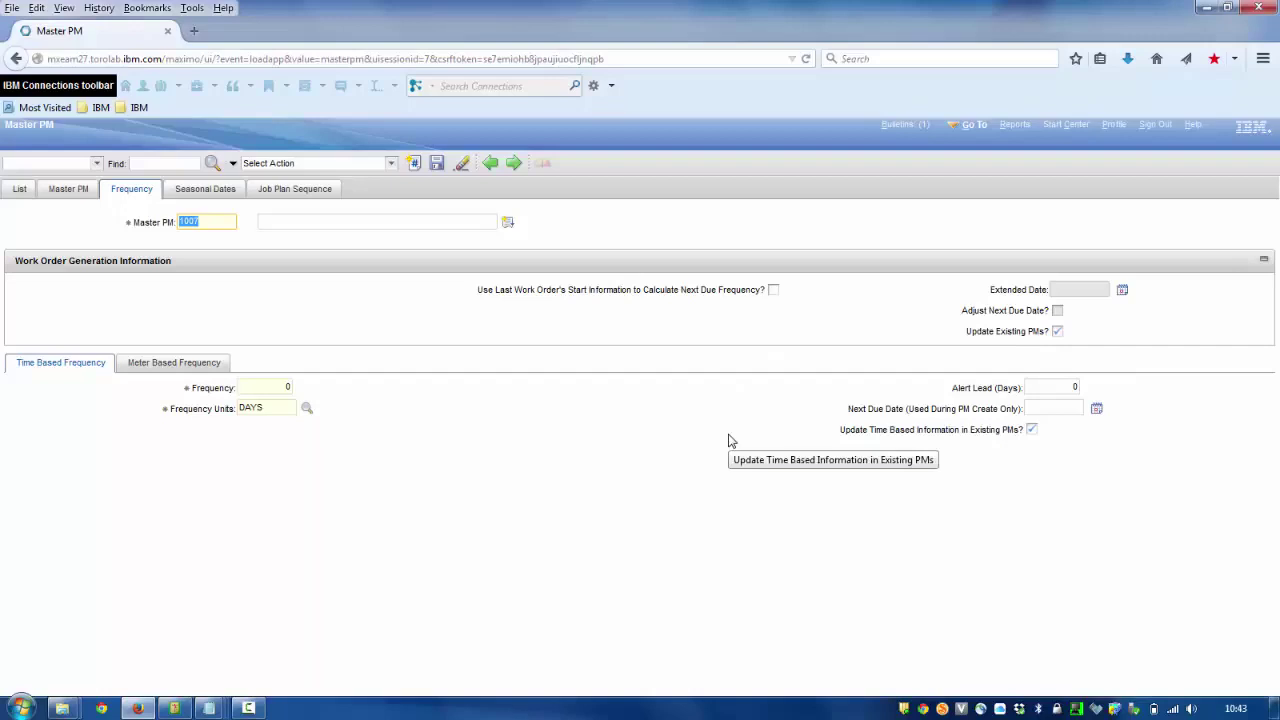
left_click(208, 191)
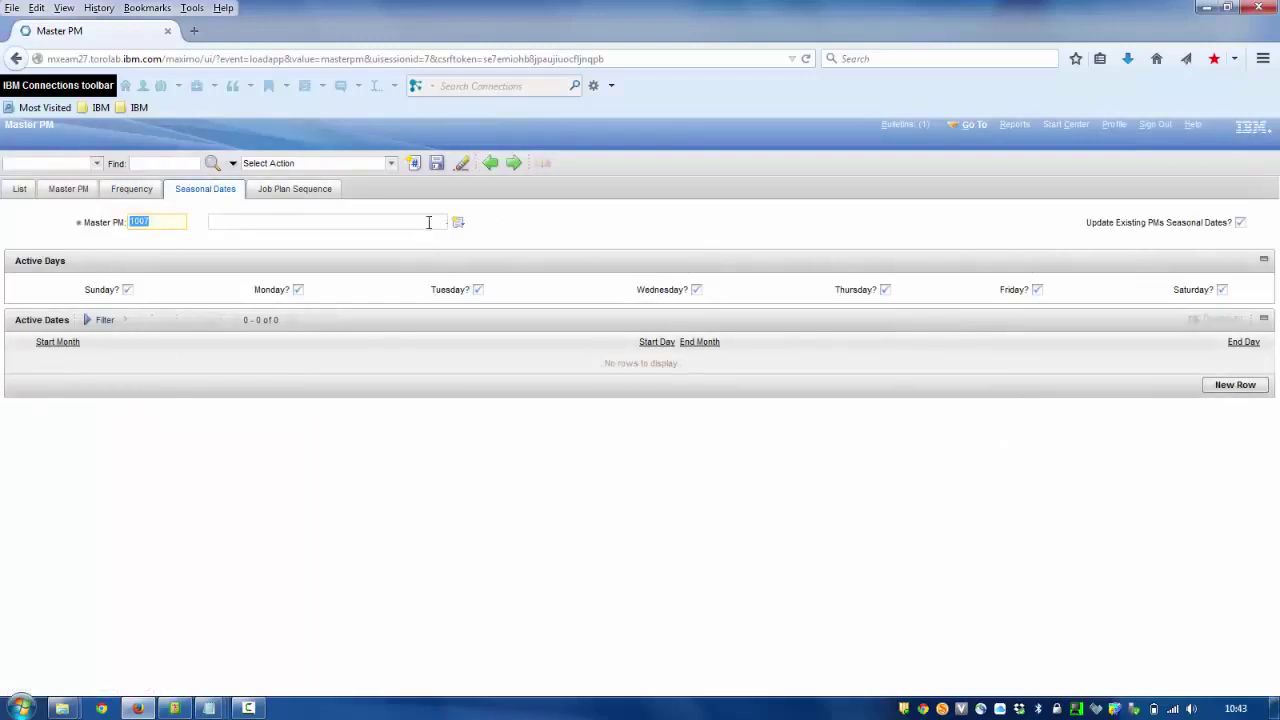
left_click(318, 194)
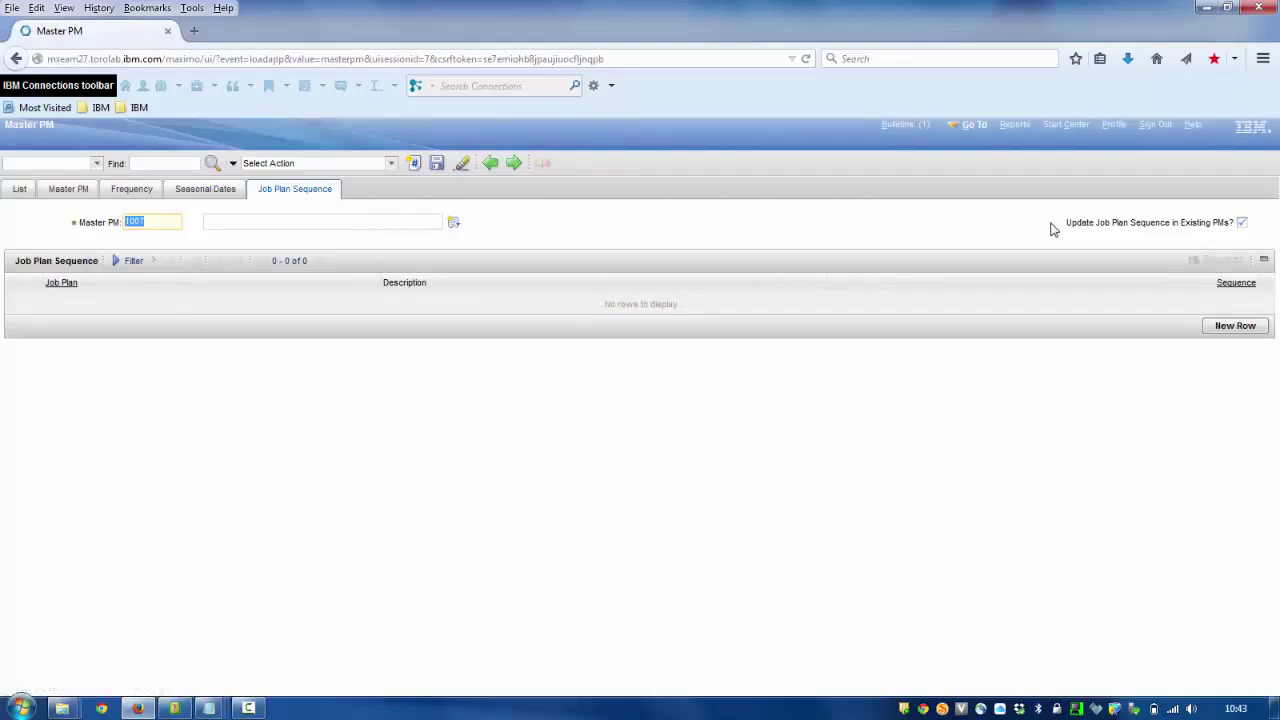
left_click(70, 190)
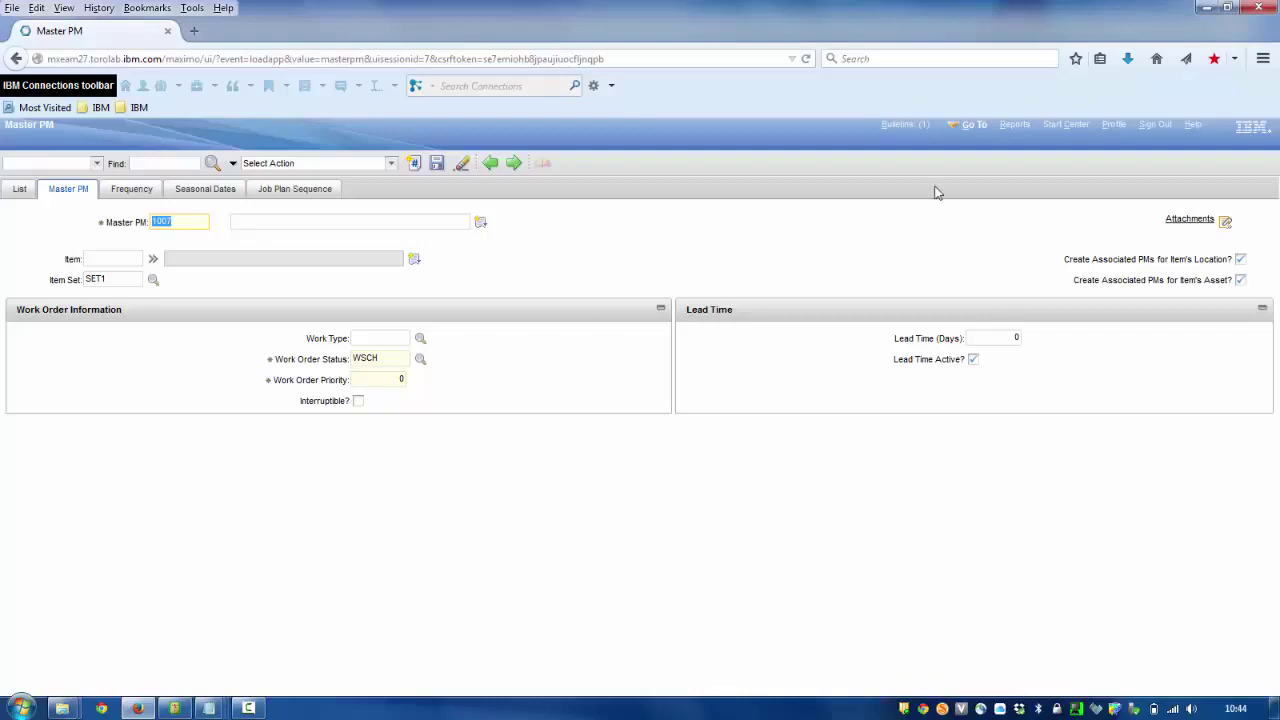
Save Master PM 1007 while switching to the Preventive Maintenance application
left_click(976, 128)
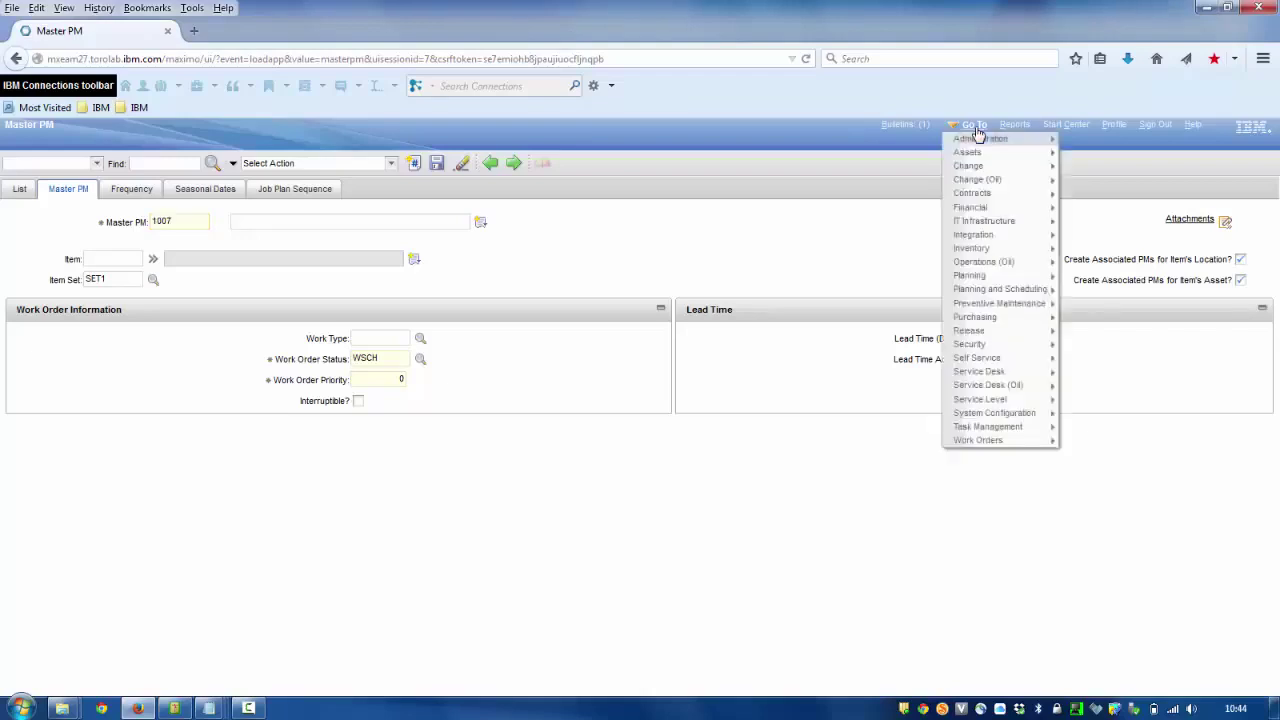
mouse_move(1014, 355)
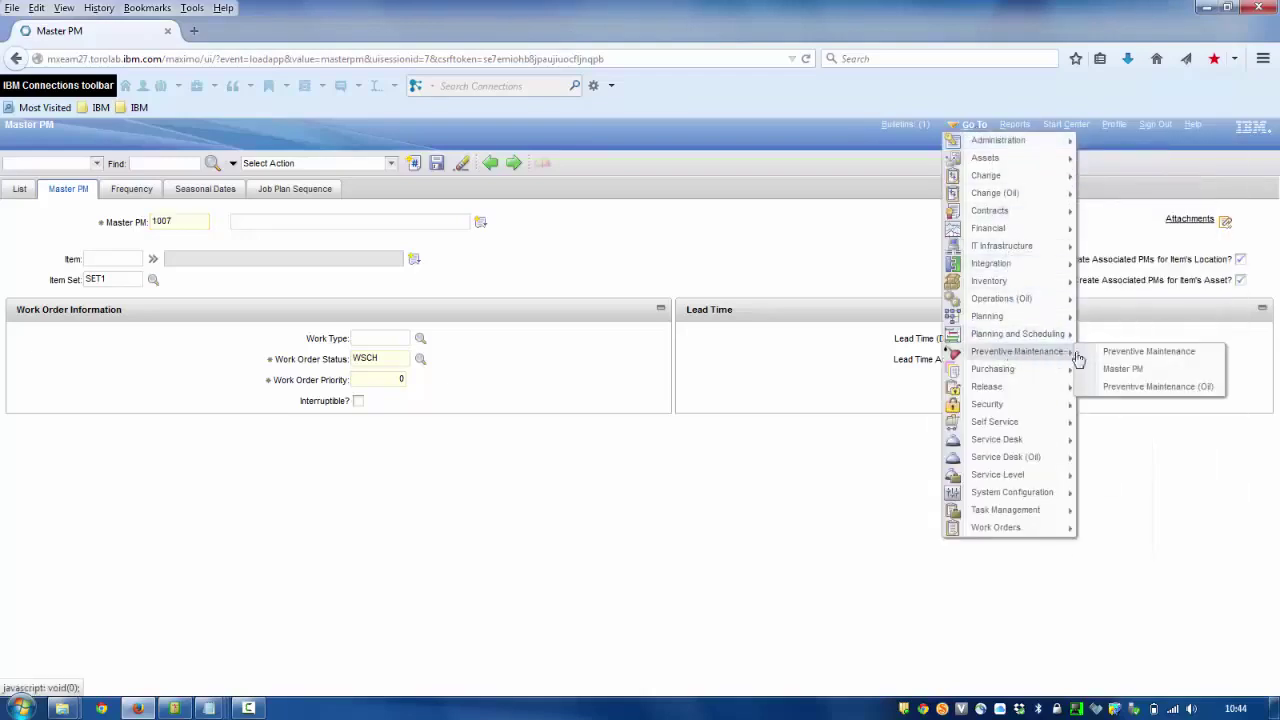
left_click(1120, 353)
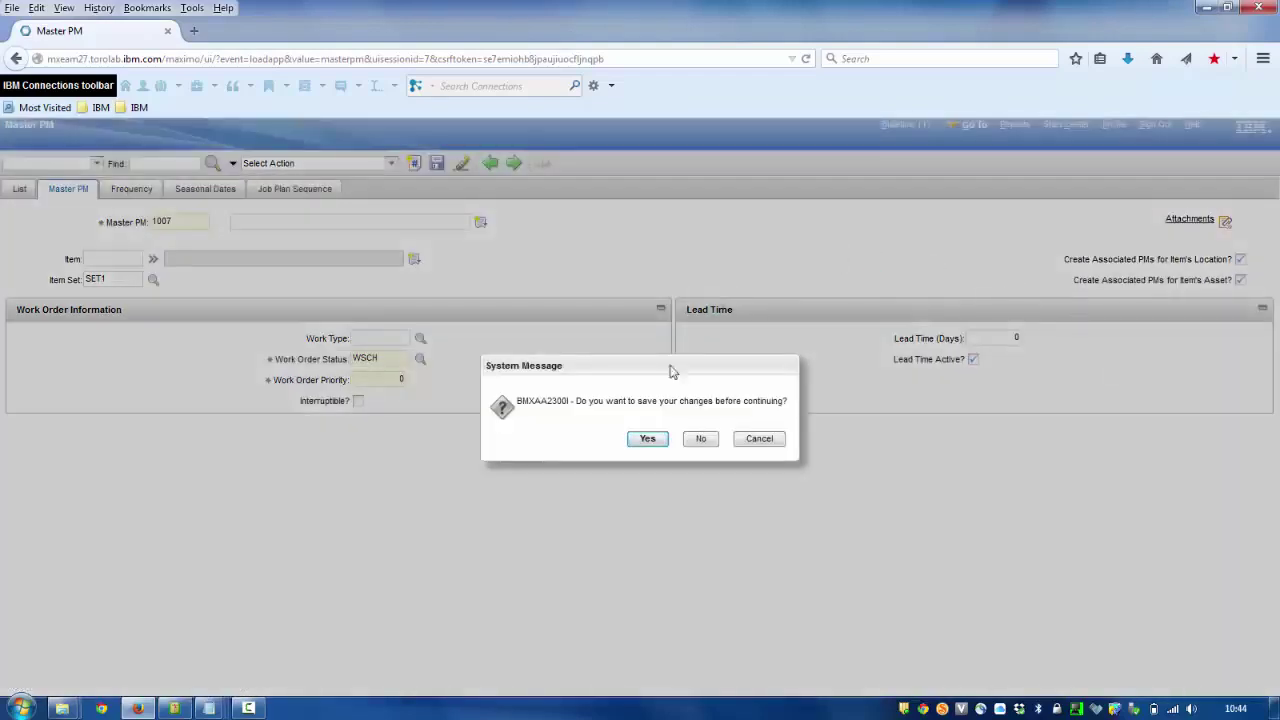
left_click(658, 442)
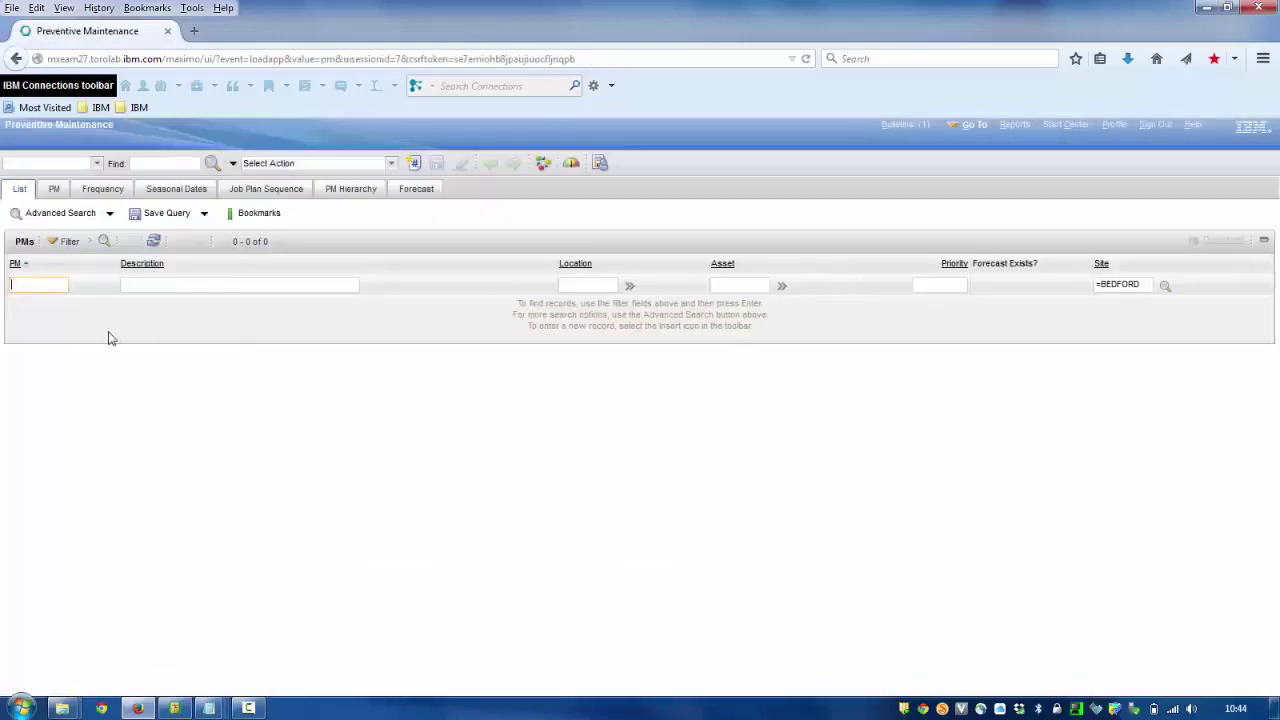
Reopen PM IC-12100 and switch on Override Updates from Master PM
type("100")
key("BackSpace")
key("BackSpace")
key("BackSpace")
type("IC")
key("Return")
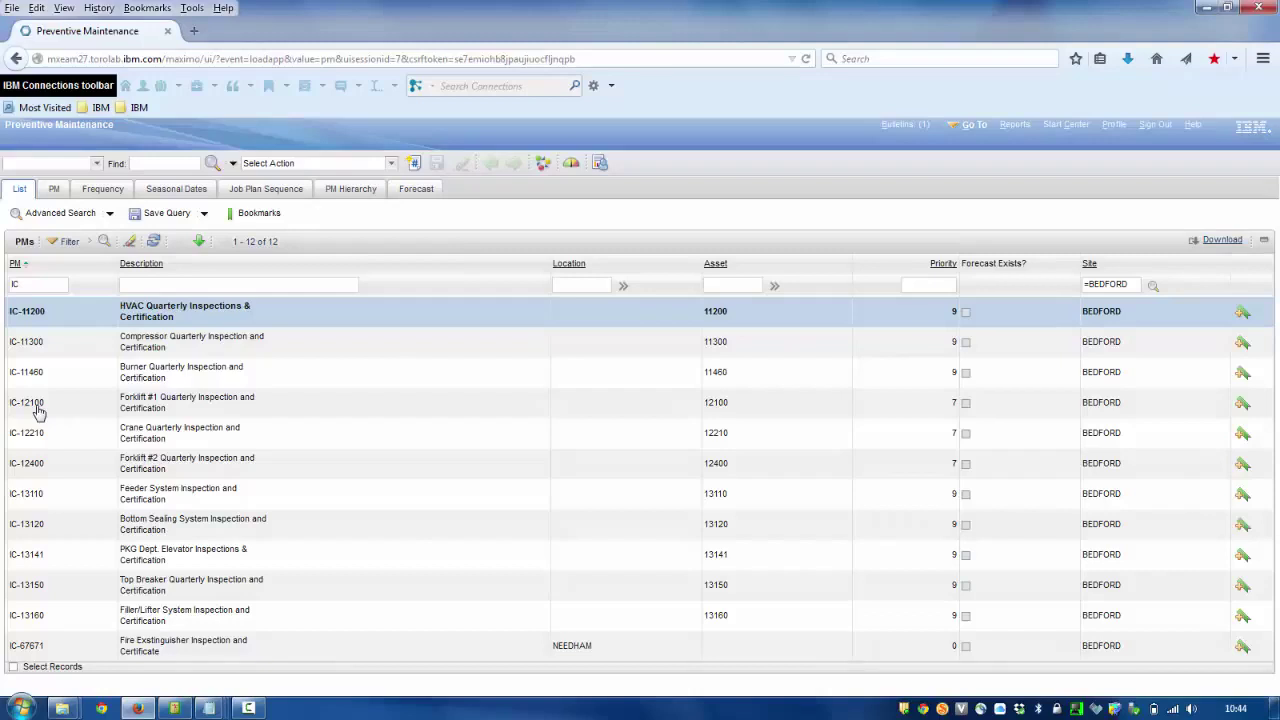
left_click(36, 407)
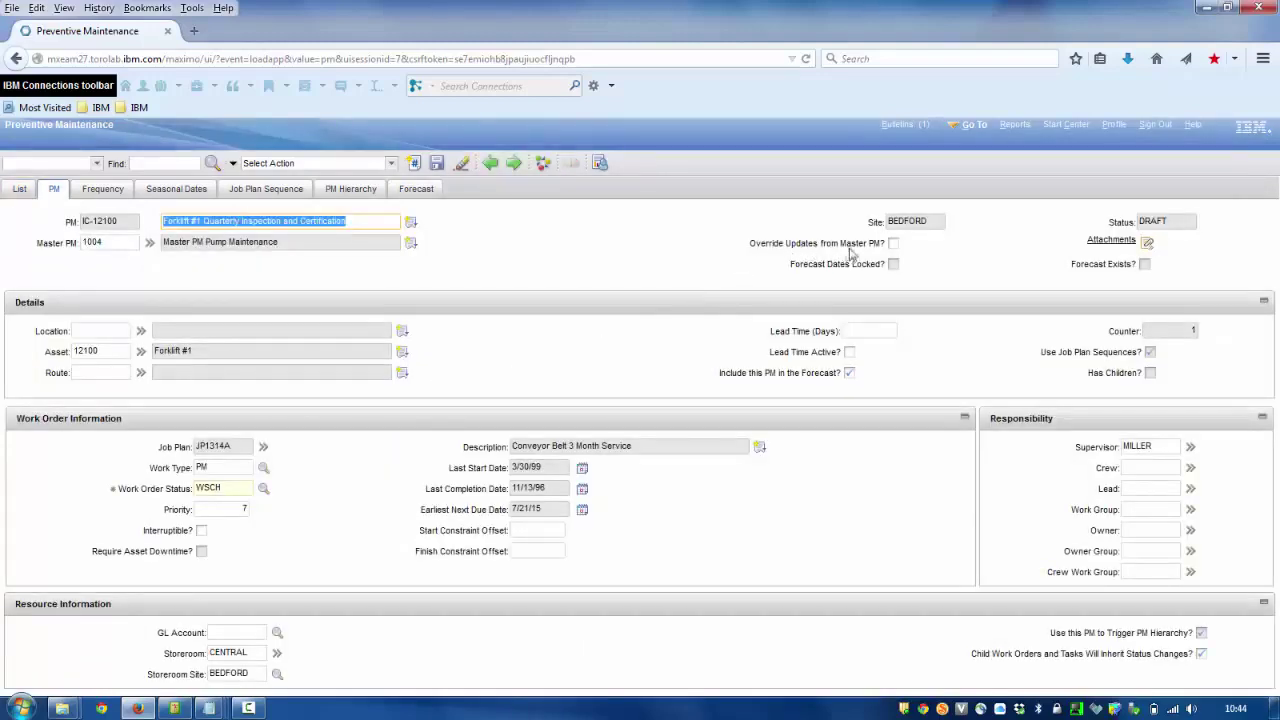
left_click(893, 244)
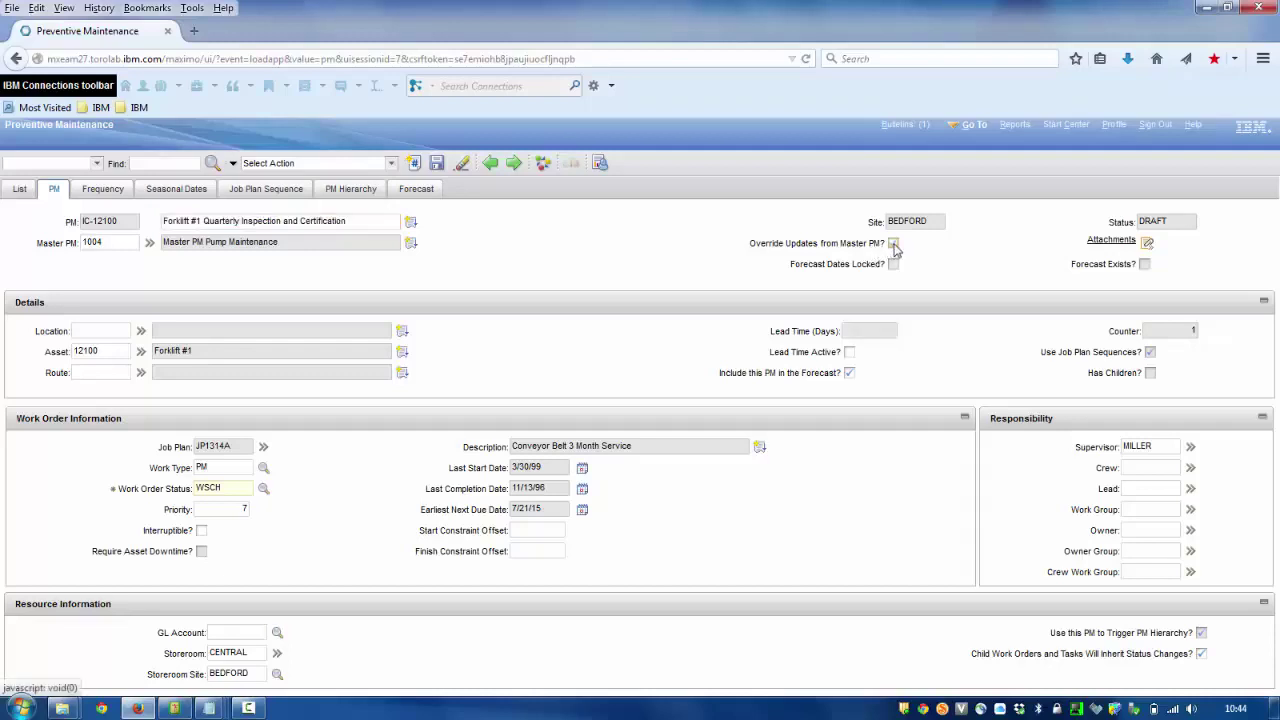